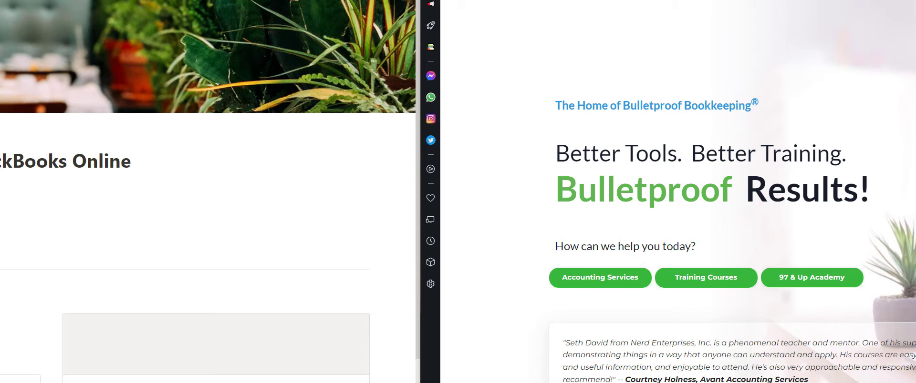
# Step: Capitalise the summary-bar label in D2 so it reads 'Payments'
pyautogui.click(236, 12)
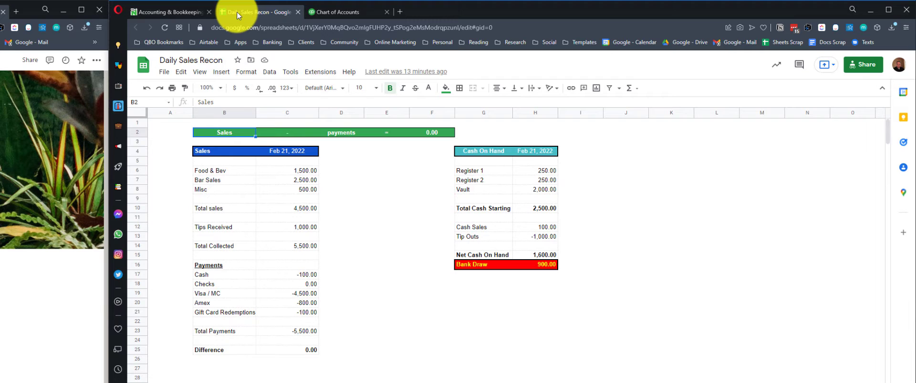
pyautogui.click(341, 133)
pyautogui.click(213, 102)
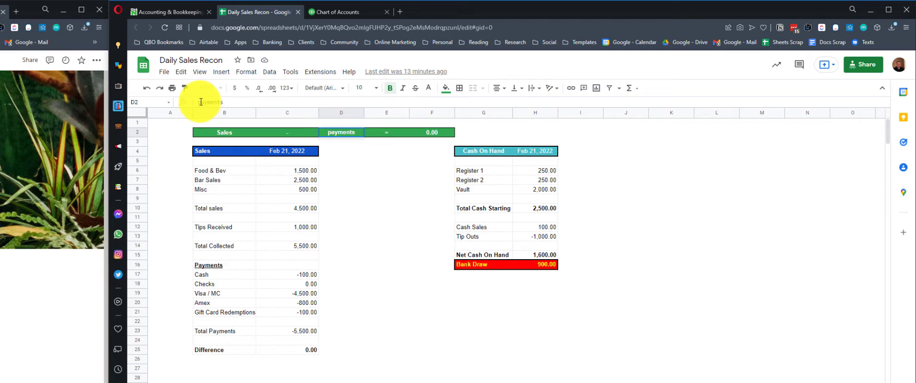
pyautogui.doubleClick(203, 102)
pyautogui.click(205, 100)
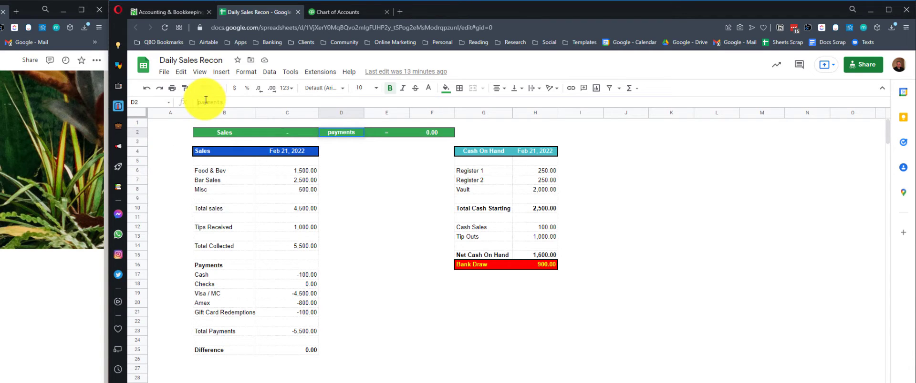
pyautogui.write('P')
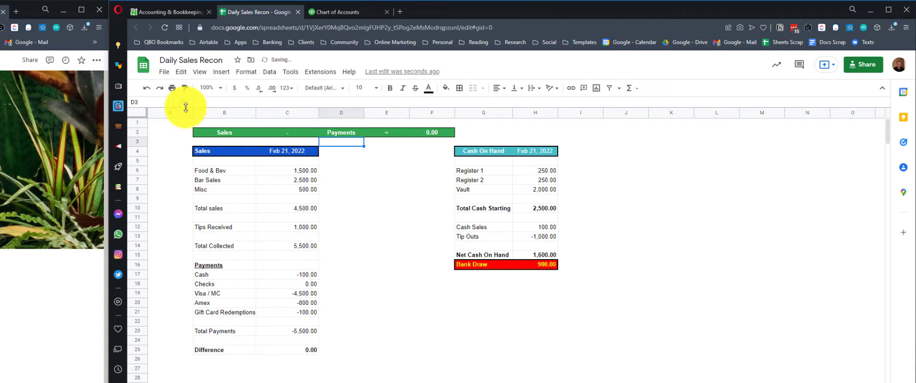
pyautogui.click(172, 126)
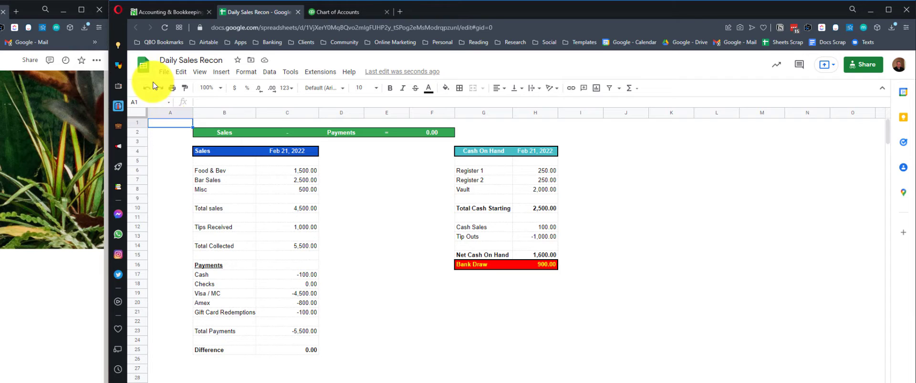
# Step: Review the Food & Bev and other sales category rows and their amounts
pyautogui.click(224, 174)
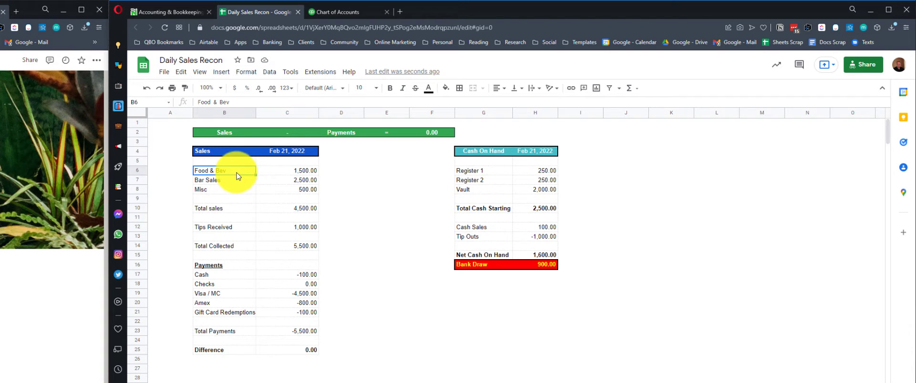
pyautogui.click(226, 180)
pyautogui.click(222, 191)
pyautogui.click(232, 173)
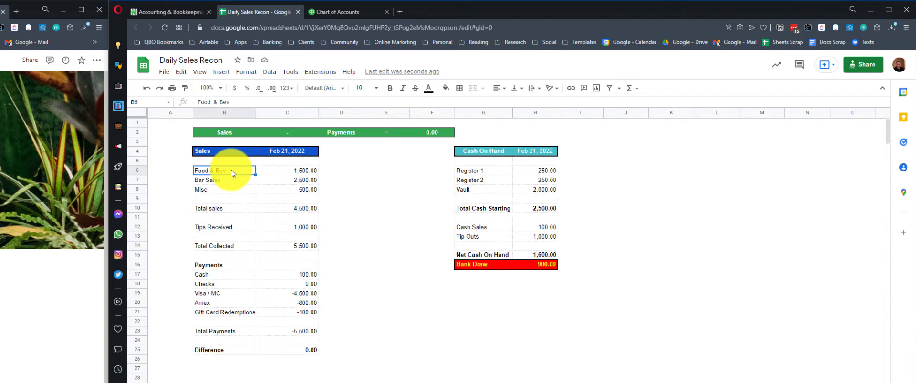
pyautogui.click(282, 171)
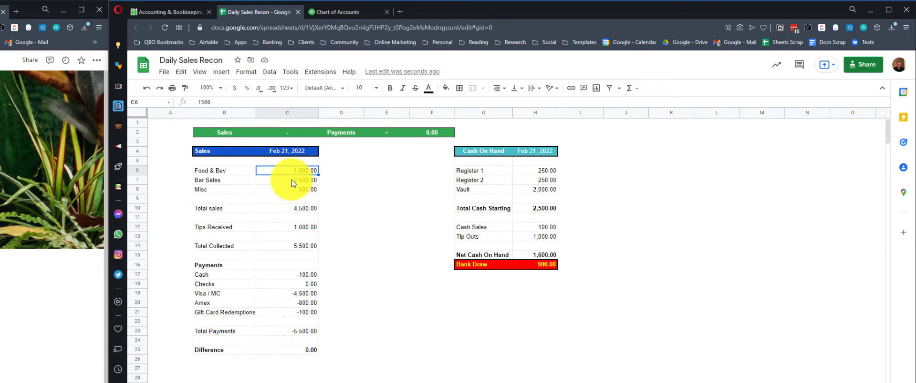
# Step: Bold the Total sales label and its 4,500.00 amount, then check Tips Received
pyautogui.click(242, 210)
pyautogui.keyDown('shift'); pyautogui.click(270, 214); pyautogui.keyUp('shift')
pyautogui.click(389, 89)
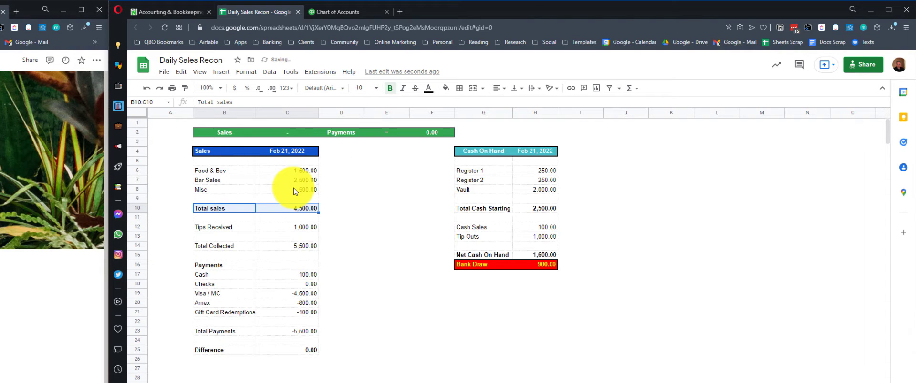
pyautogui.click(253, 228)
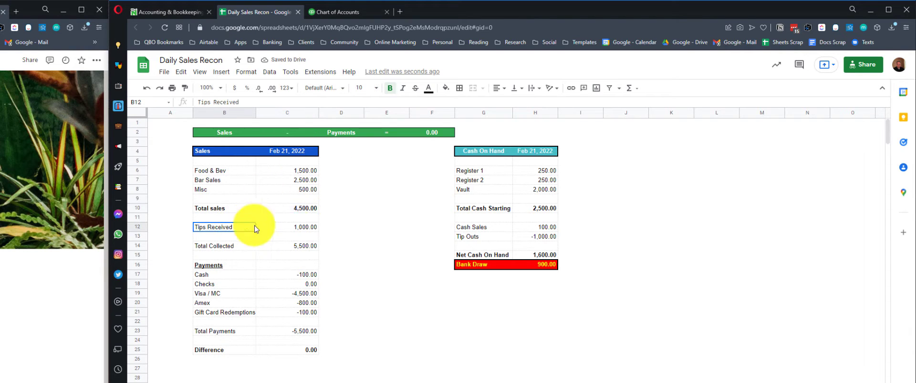
pyautogui.click(308, 228)
pyautogui.click(233, 133)
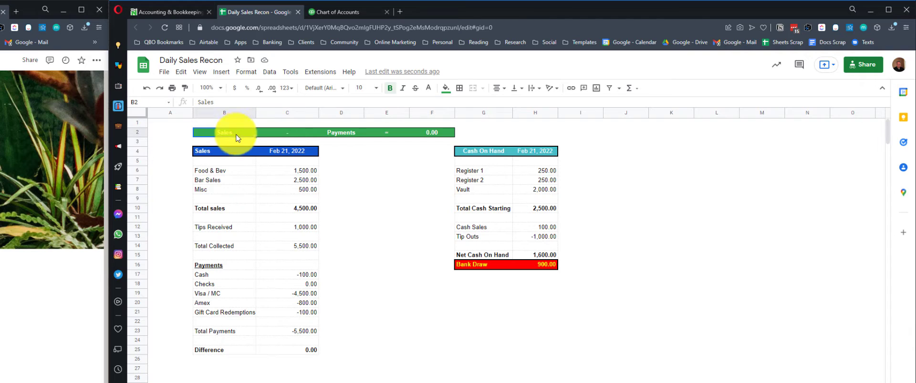
# Step: Change the summary bar heading from 'Sales' to 'Sales + Tips'
pyautogui.click(229, 103)
pyautogui.write('+ Tips')
pyautogui.press('Tab')
pyautogui.press('Tab')
pyautogui.press('Tab')
pyautogui.press('Tab')
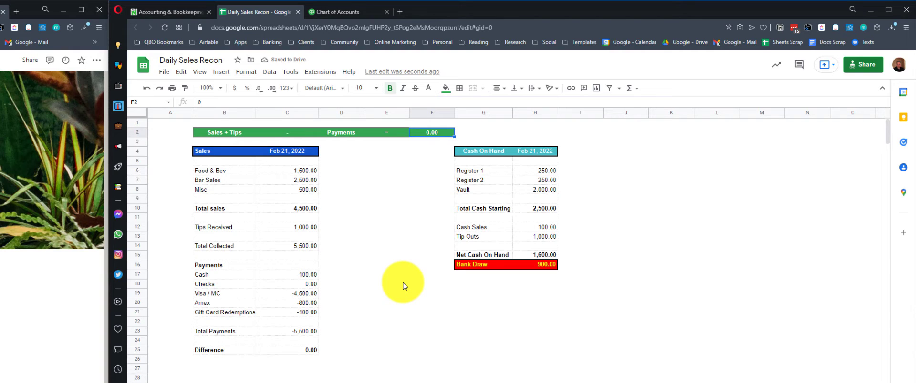
pyautogui.press('Left')
pyautogui.press('Left')
pyautogui.press('Left')
pyautogui.press('Down')
pyautogui.press('Down')
pyautogui.press('Down')
pyautogui.press('Down')
pyautogui.press('Left')
pyautogui.press('Left')
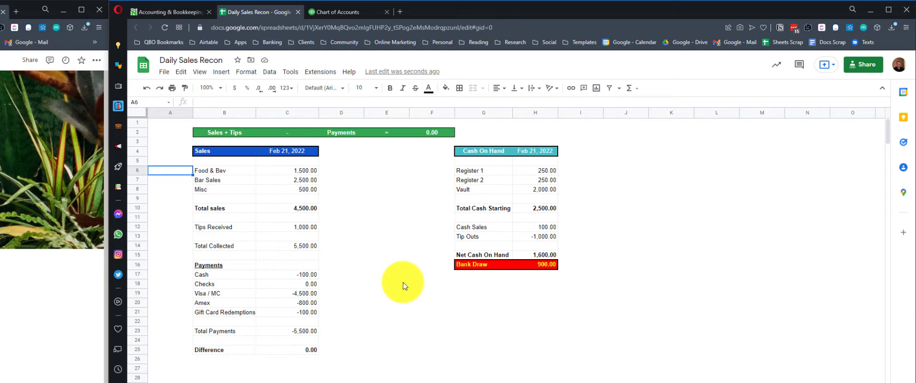
# Step: Bold the Total Collected label and its 5,500.00 amount
pyautogui.moveTo(225, 227); pyautogui.dragTo(286, 231)
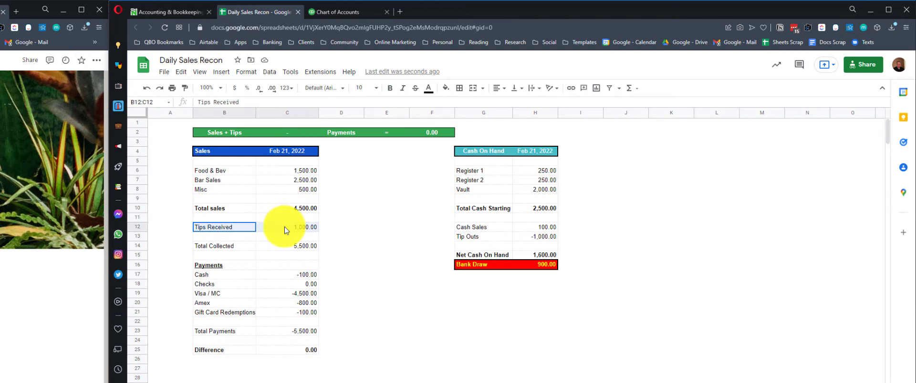
pyautogui.moveTo(224, 245); pyautogui.dragTo(301, 246)
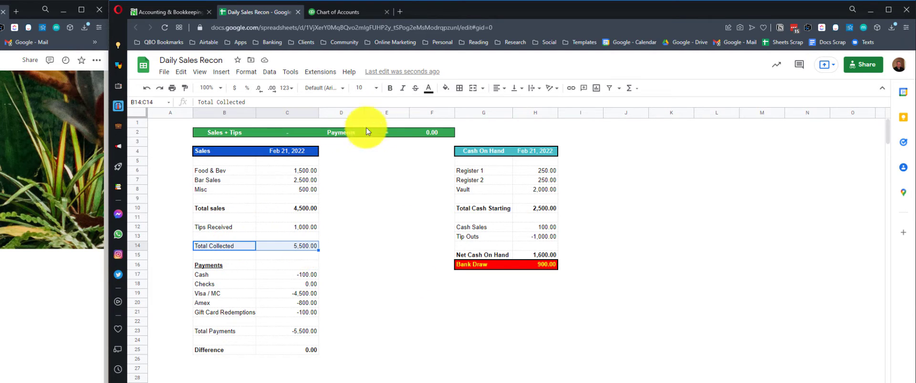
pyautogui.click(390, 88)
pyautogui.click(302, 247)
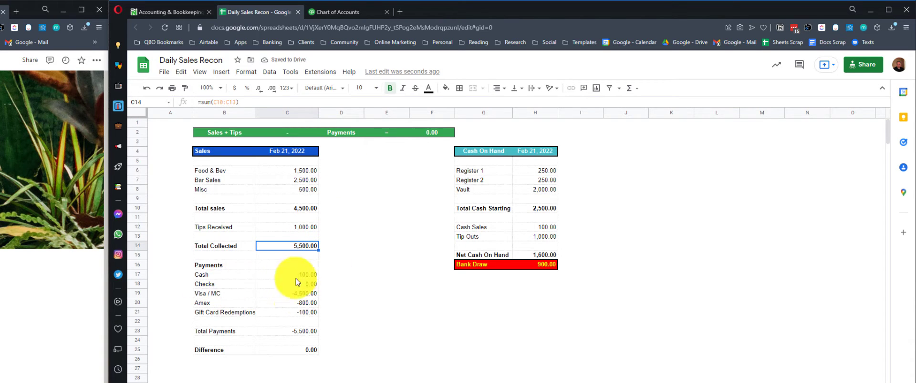
# Step: Check the sales, Tips, Visa / MC, Amex, Gift Card, Total Payments and Difference formulas
pyautogui.click(301, 333)
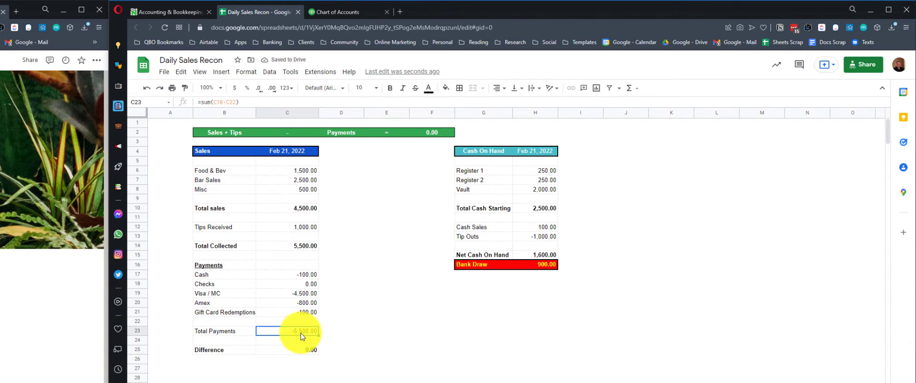
pyautogui.click(302, 295)
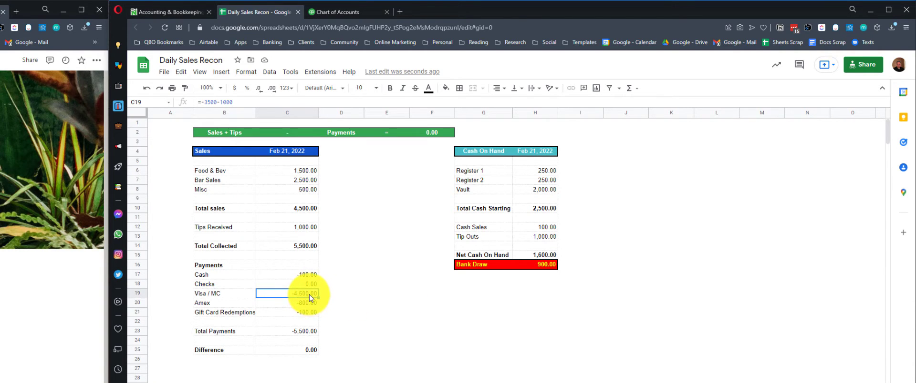
pyautogui.moveTo(309, 295); pyautogui.dragTo(309, 302)
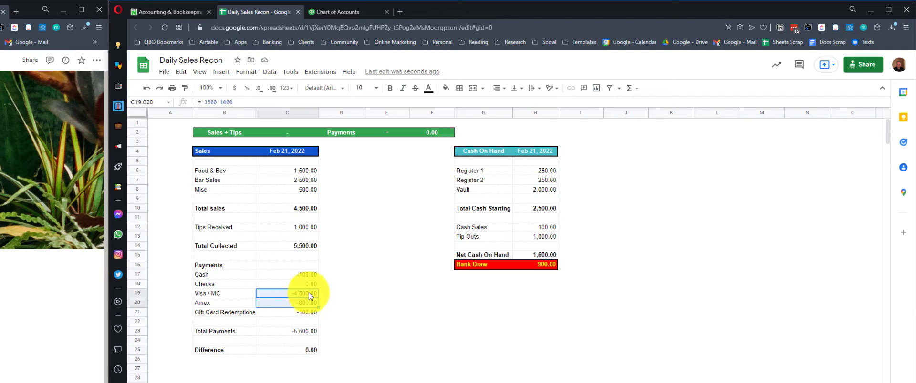
pyautogui.click(302, 313)
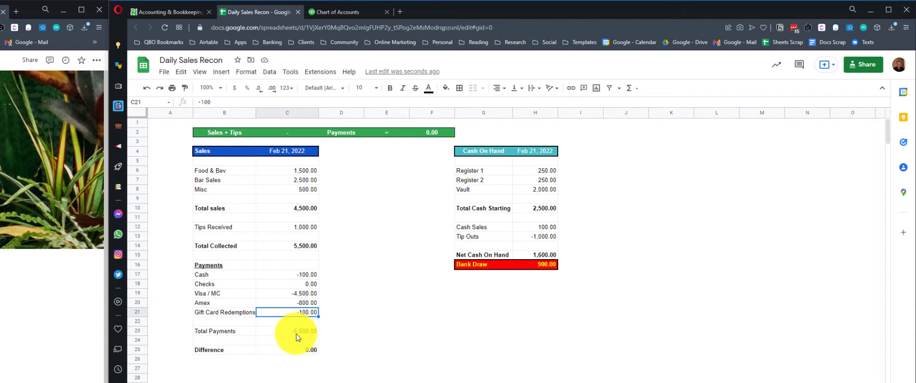
pyautogui.moveTo(308, 170); pyautogui.dragTo(306, 192)
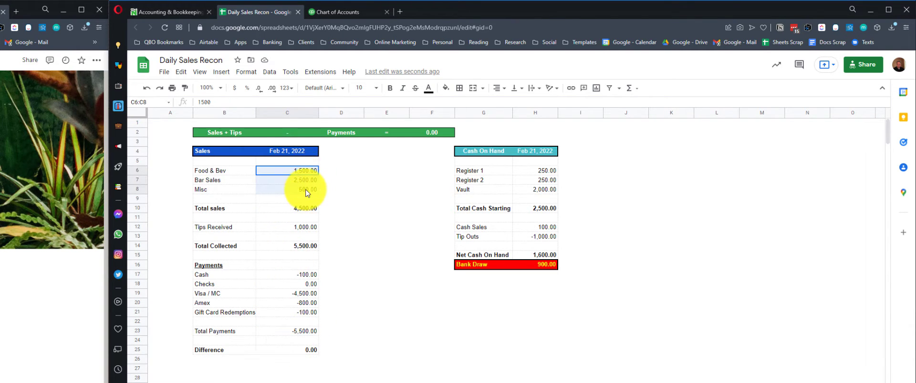
pyautogui.click(309, 228)
pyautogui.moveTo(298, 278); pyautogui.dragTo(300, 316)
pyautogui.click(295, 331)
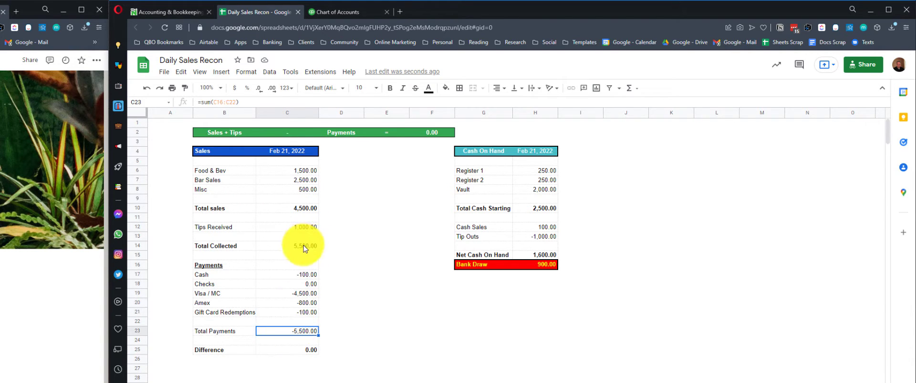
pyautogui.click(311, 352)
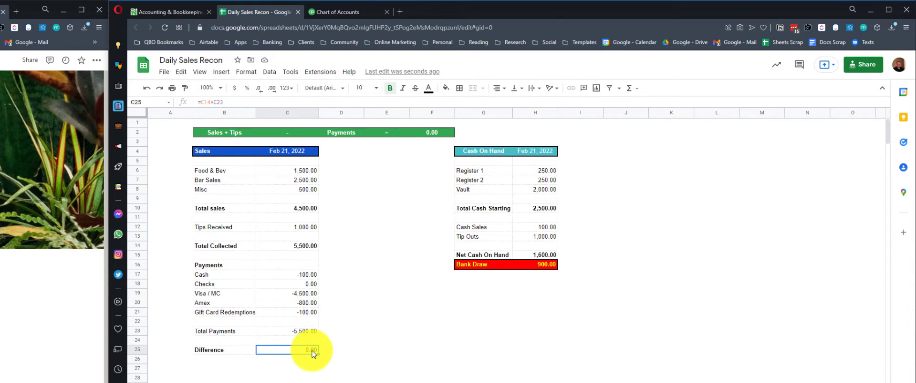
pyautogui.click(479, 171)
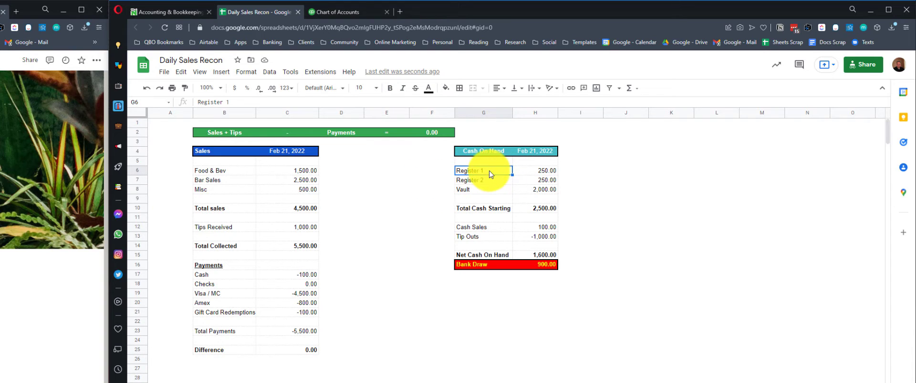
pyautogui.click(527, 173)
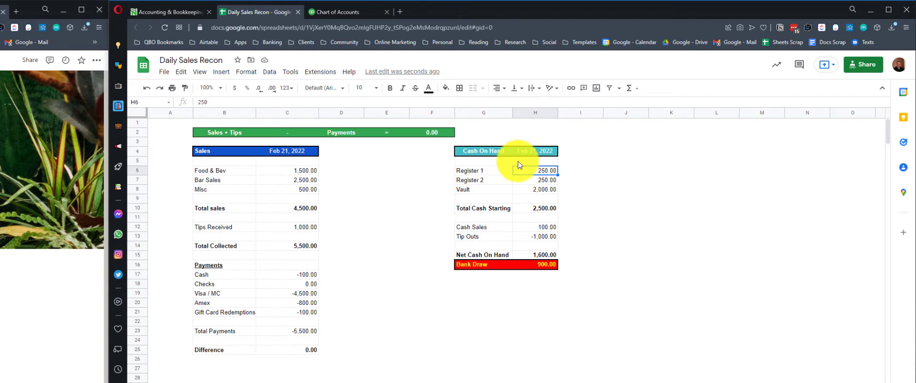
pyautogui.click(523, 181)
pyautogui.click(533, 191)
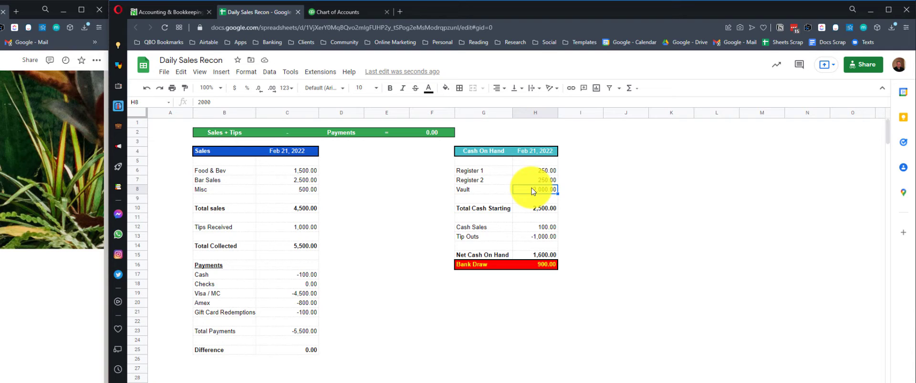
pyautogui.click(304, 294)
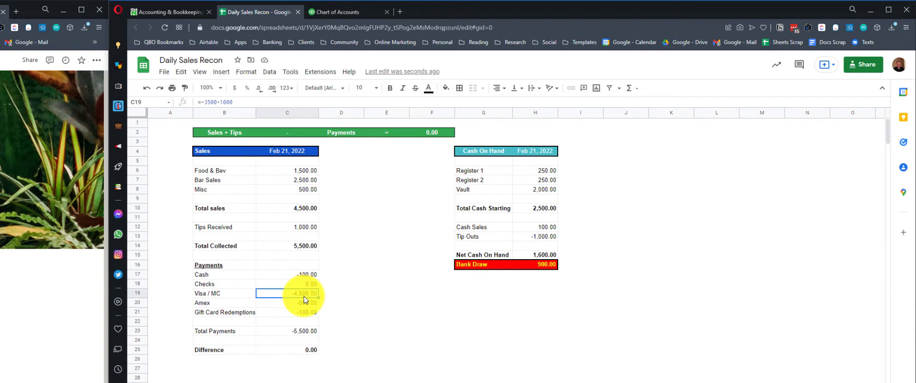
pyautogui.click(538, 190)
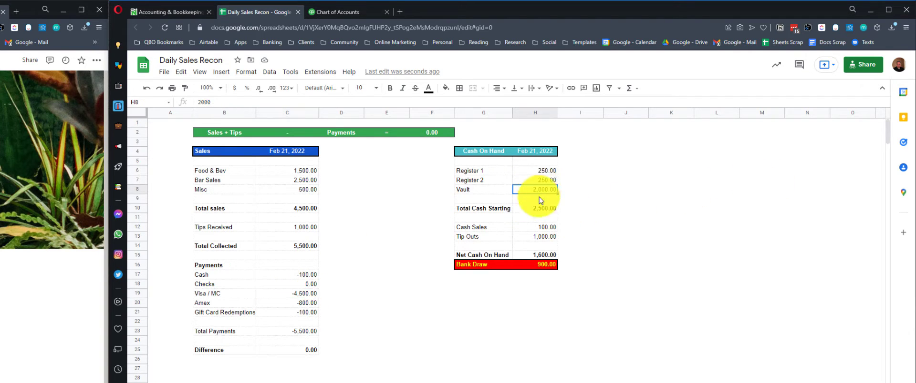
pyautogui.click(538, 208)
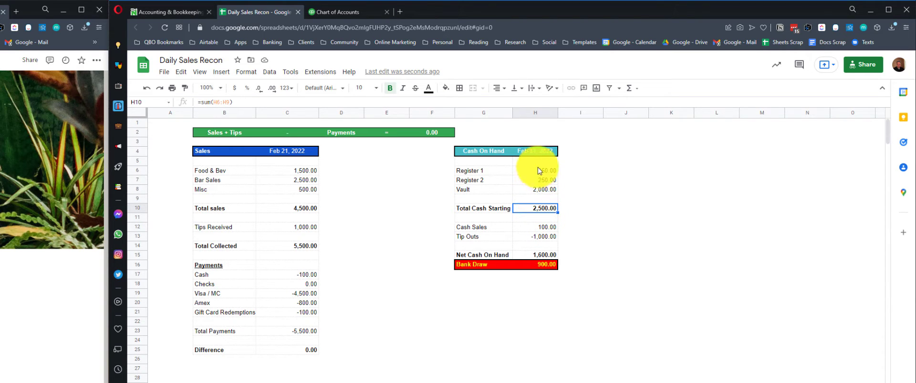
pyautogui.moveTo(493, 211); pyautogui.dragTo(535, 212)
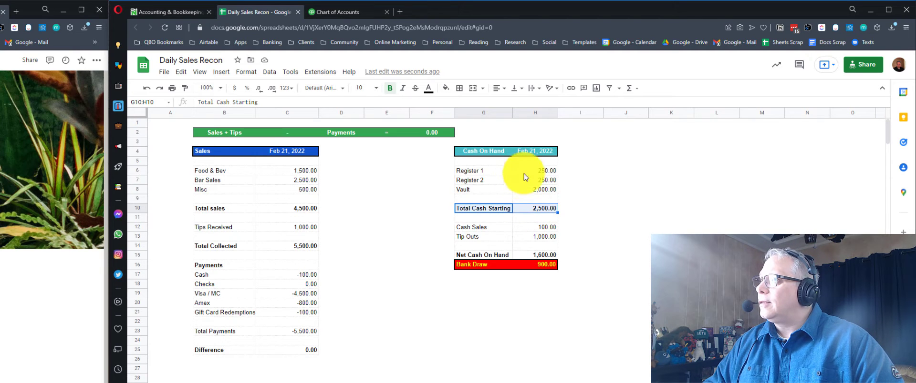
pyautogui.moveTo(531, 170); pyautogui.dragTo(539, 210)
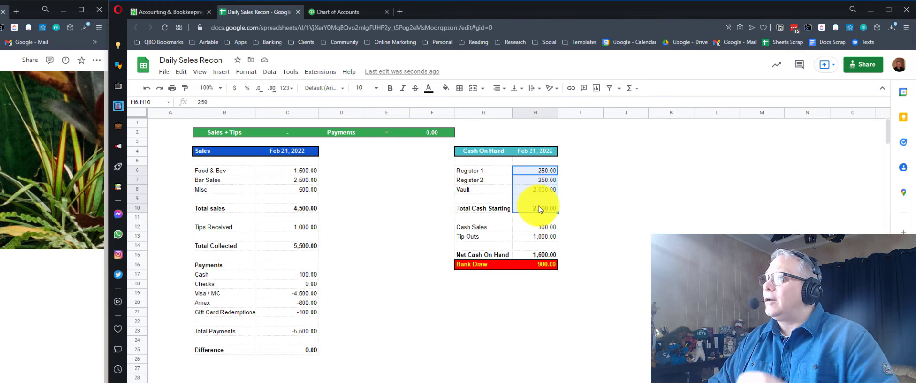
pyautogui.click(528, 175)
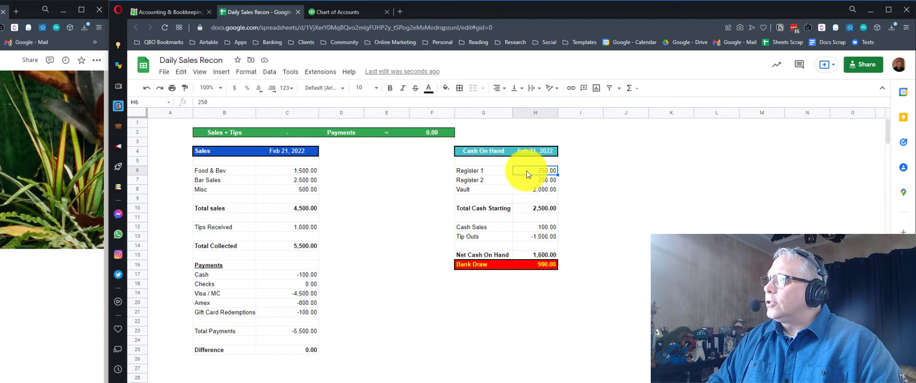
pyautogui.moveTo(498, 173); pyautogui.dragTo(530, 191)
pyautogui.click(529, 173)
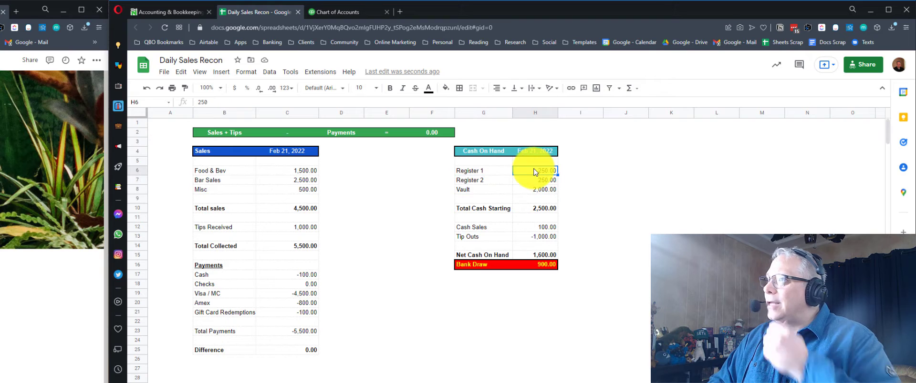
pyautogui.click(543, 210)
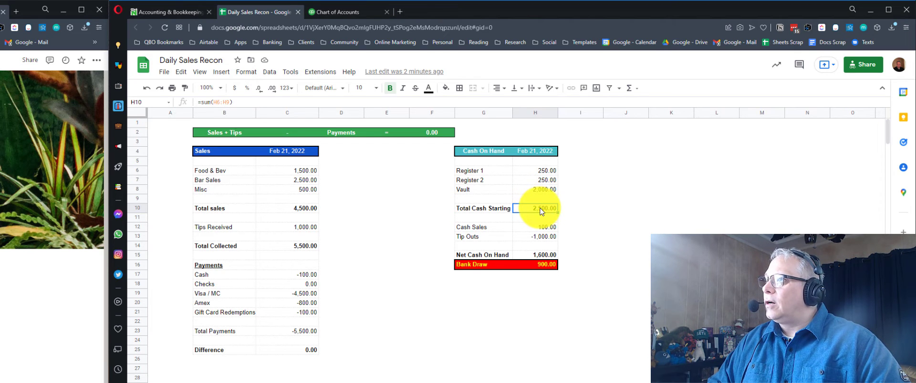
pyautogui.click(537, 225)
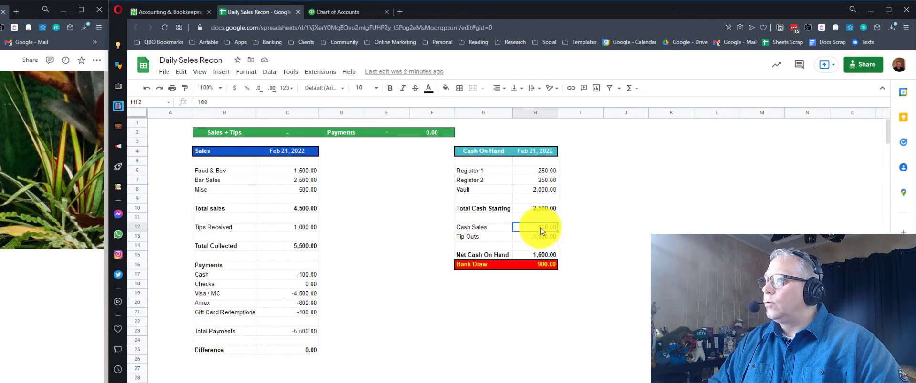
pyautogui.click(293, 277)
pyautogui.moveTo(235, 275); pyautogui.dragTo(276, 279)
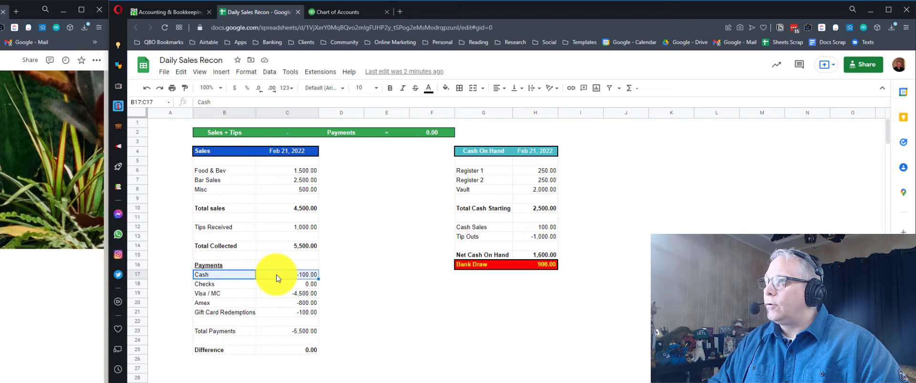
pyautogui.click(541, 237)
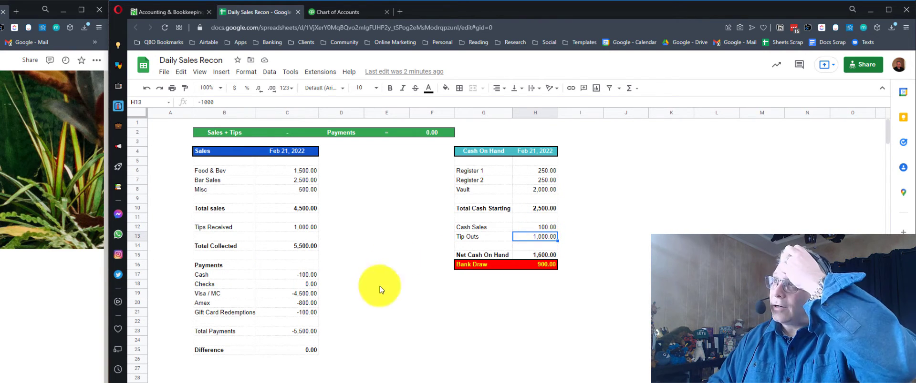
pyautogui.moveTo(231, 228); pyautogui.dragTo(296, 229)
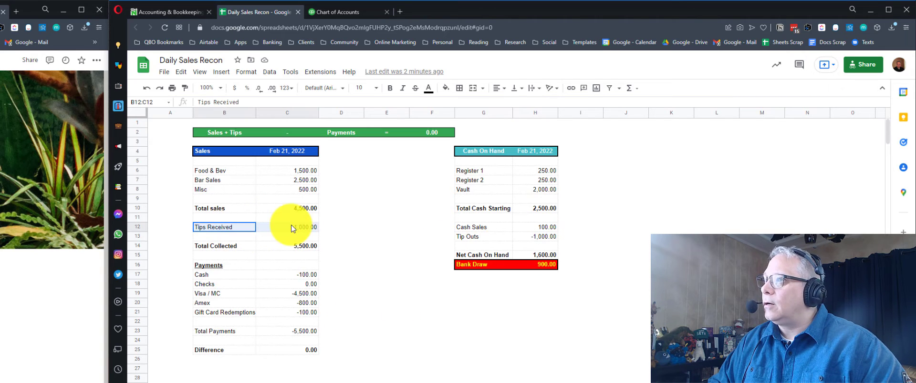
pyautogui.click(295, 229)
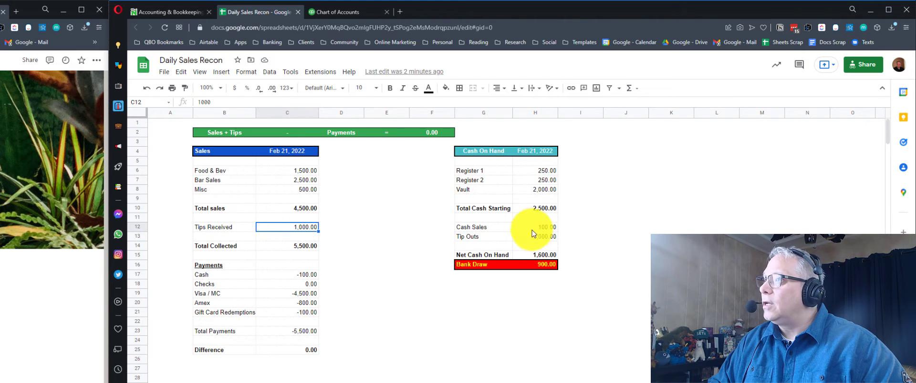
pyautogui.click(538, 238)
pyautogui.moveTo(298, 229); pyautogui.dragTo(225, 233)
pyautogui.click(286, 229)
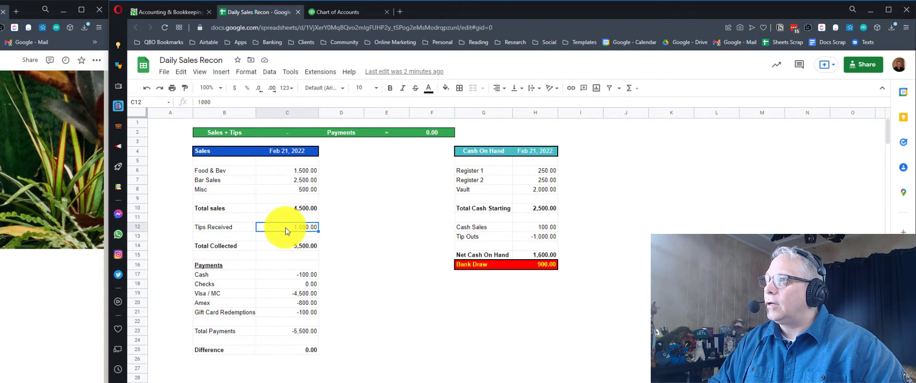
pyautogui.click(300, 285)
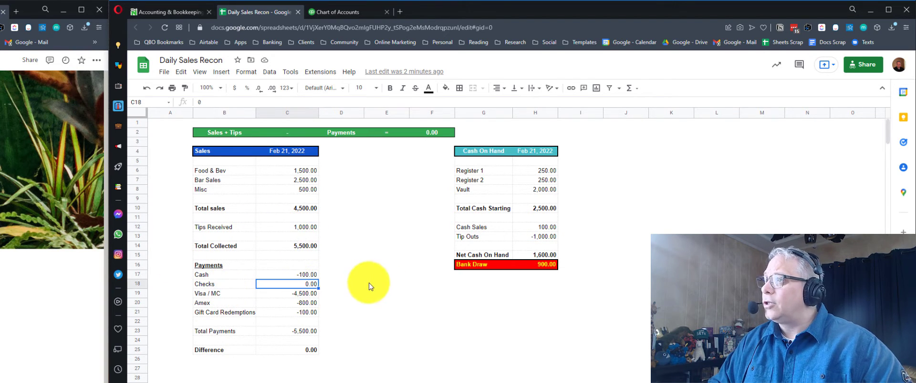
pyautogui.click(546, 237)
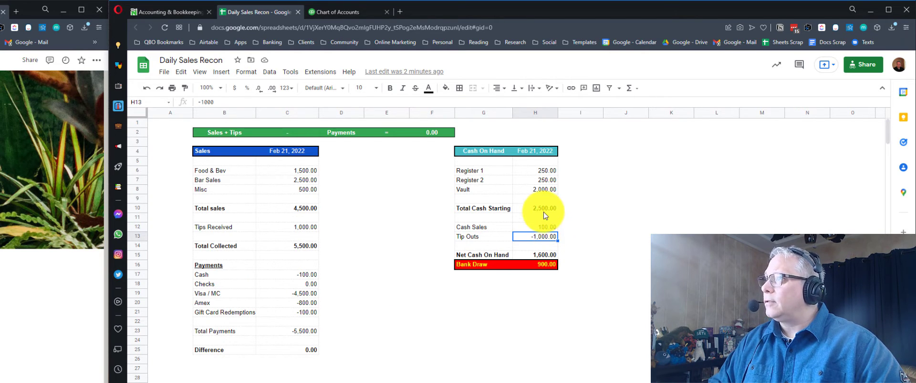
pyautogui.click(475, 247)
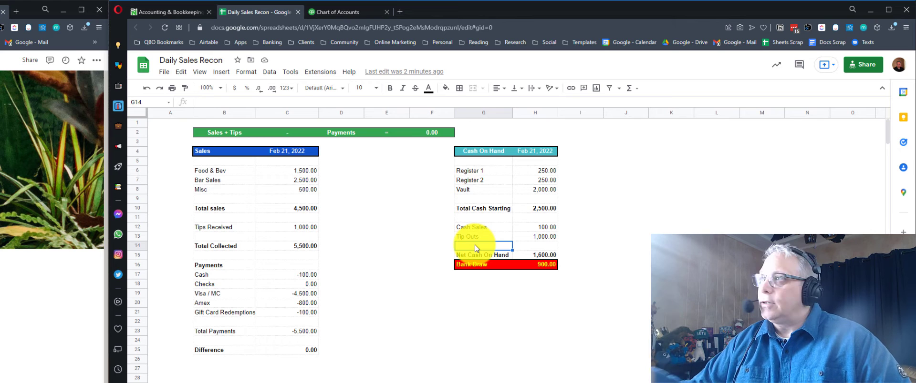
pyautogui.click(529, 236)
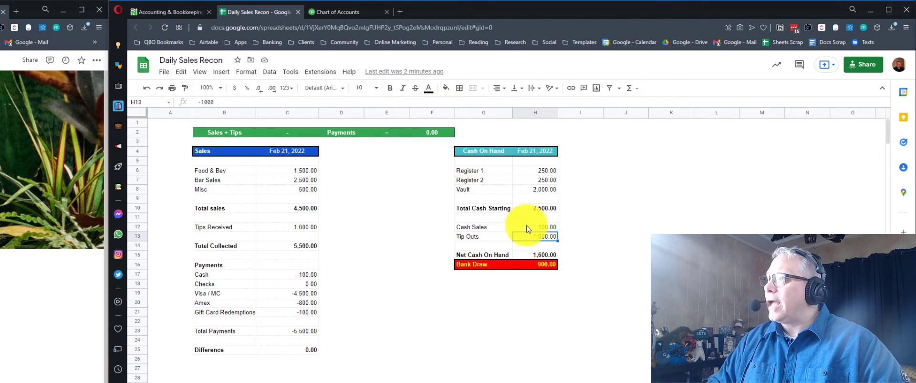
pyautogui.click(549, 253)
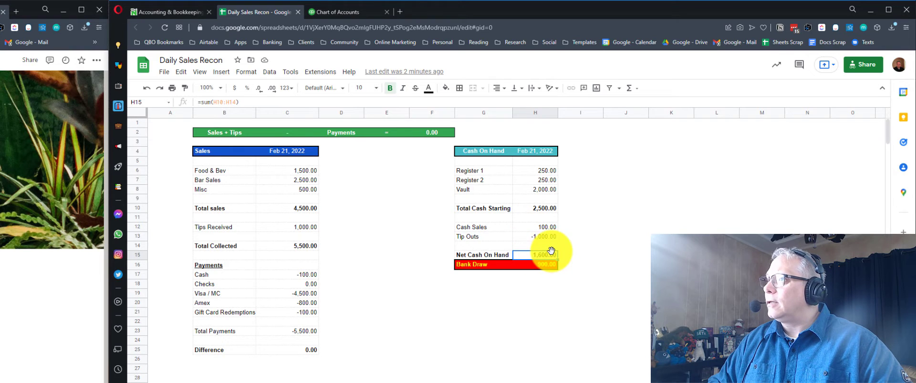
pyautogui.click(529, 211)
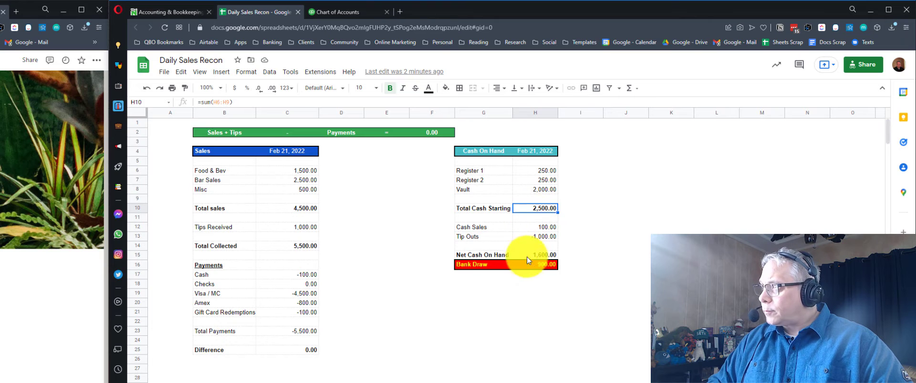
pyautogui.click(544, 266)
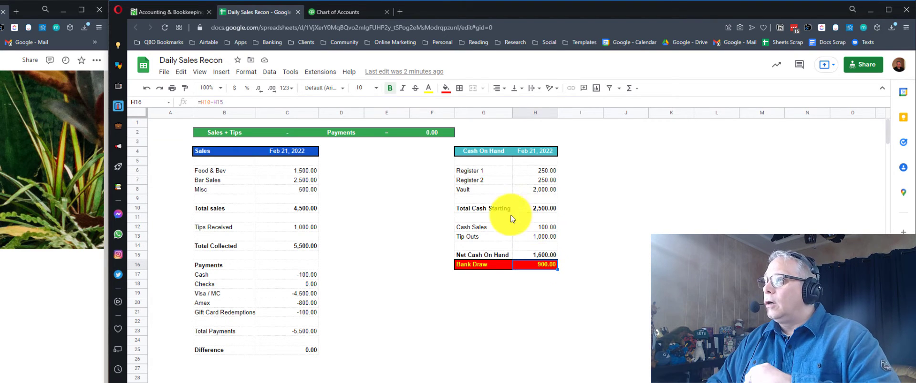
pyautogui.click(528, 208)
pyautogui.click(530, 265)
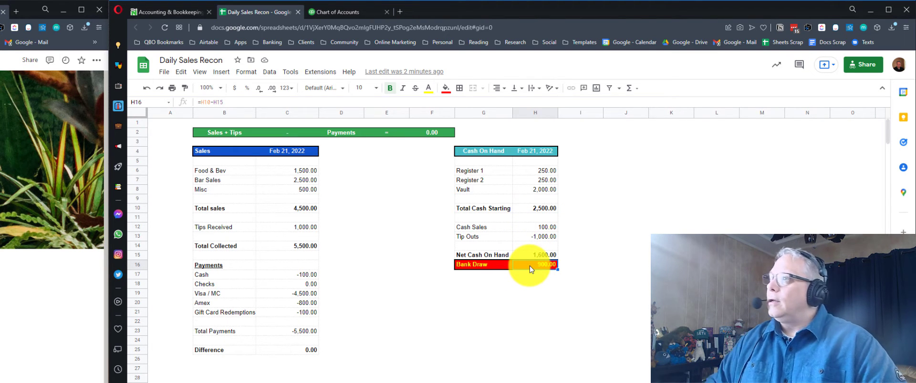
pyautogui.click(538, 282)
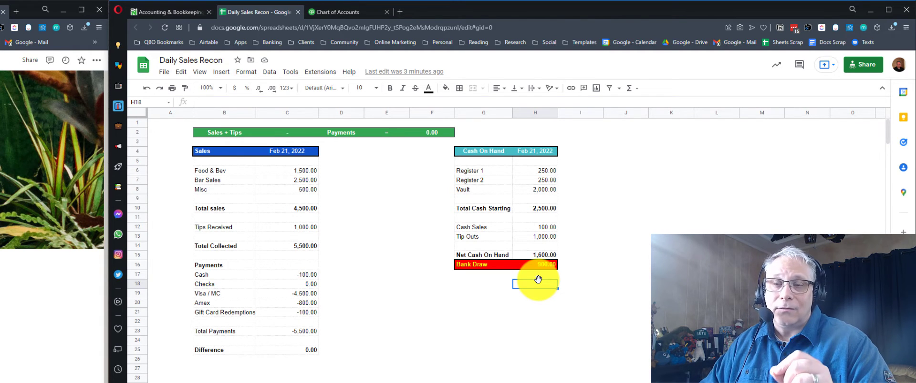
pyautogui.click(470, 285)
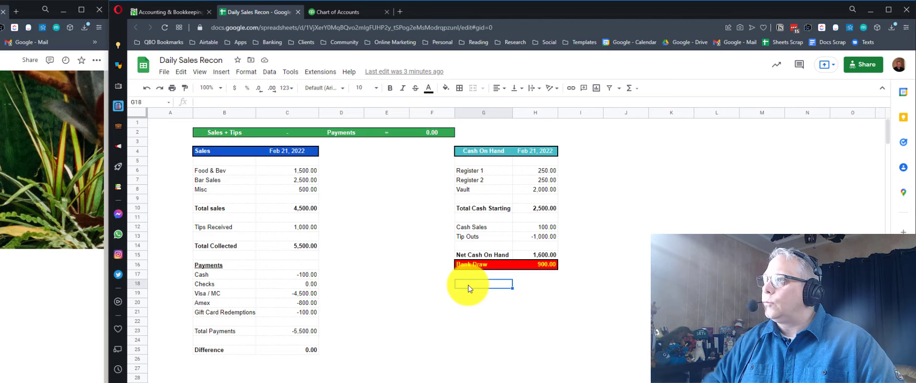
pyautogui.click(538, 285)
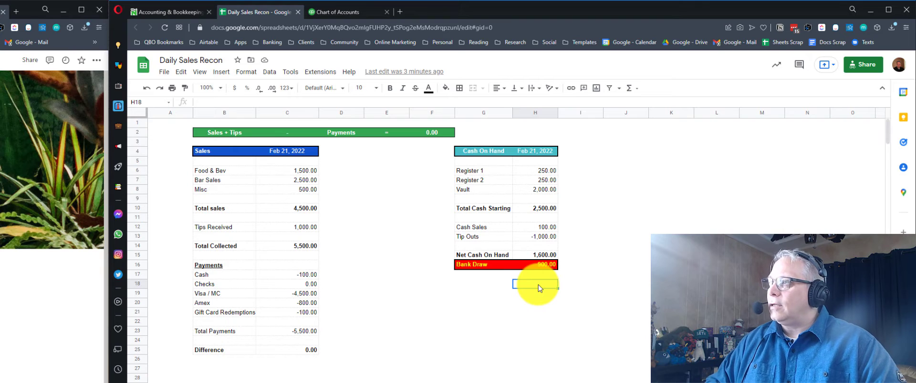
pyautogui.click(497, 286)
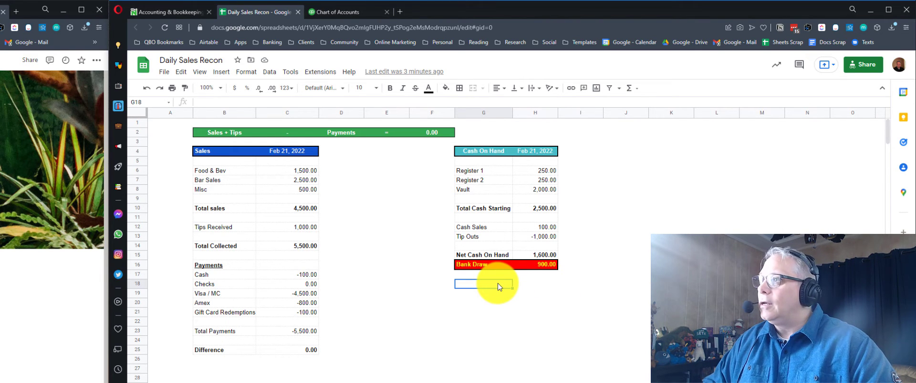
pyautogui.click(542, 288)
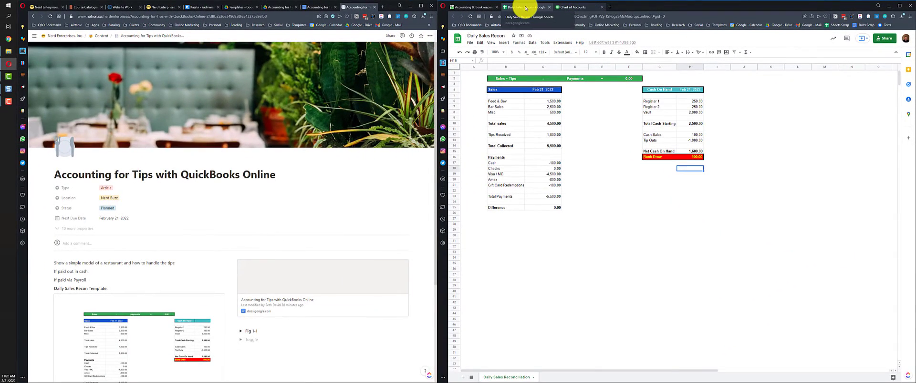
# Step: Move the Daily Sales Recon sheet into the left window, with the Chart of Accounts on the right
pyautogui.moveTo(525, 8); pyautogui.dragTo(357, 5)
pyautogui.click(516, 8)
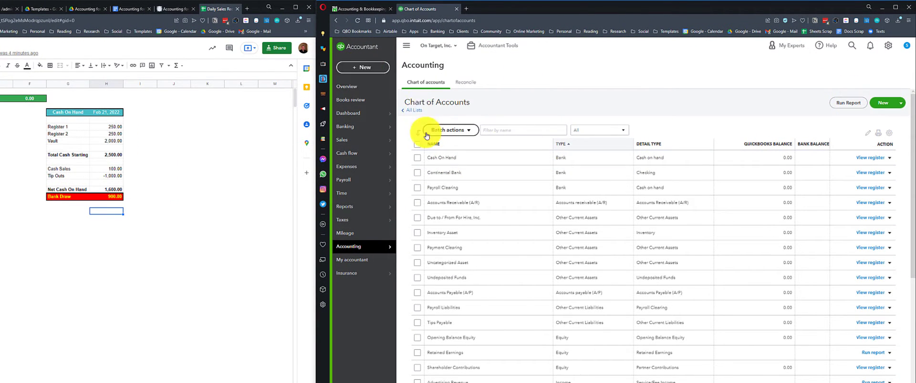
pyautogui.click(110, 155)
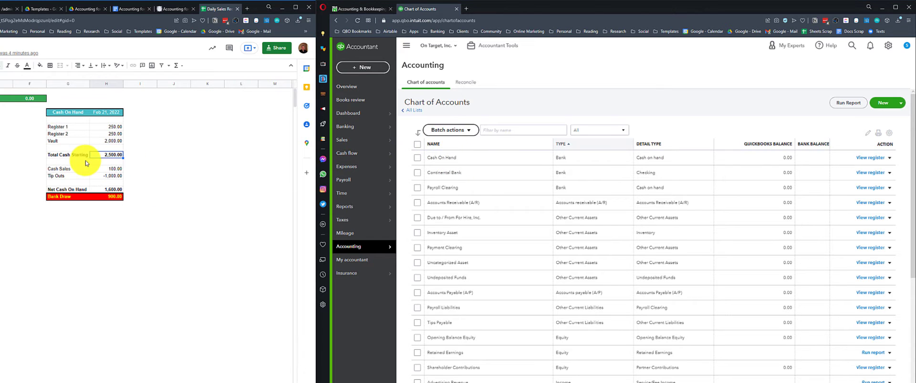
# Step: Start a new bank deposit into Cash On Hand, checking the sheet's Total Cash Starting amount
pyautogui.click(363, 70)
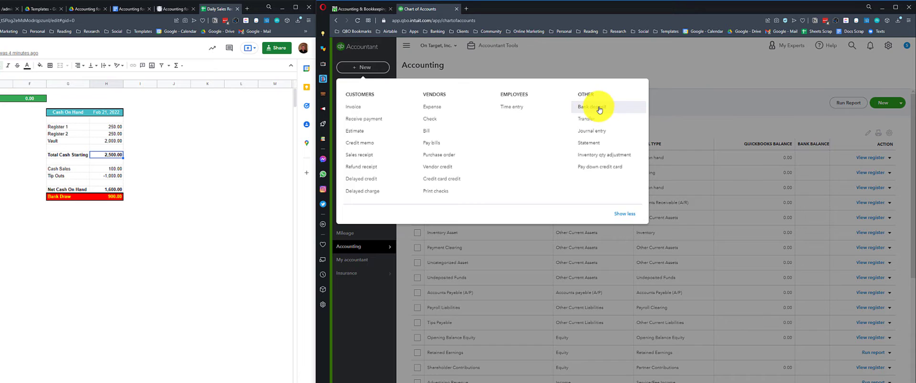
pyautogui.click(599, 109)
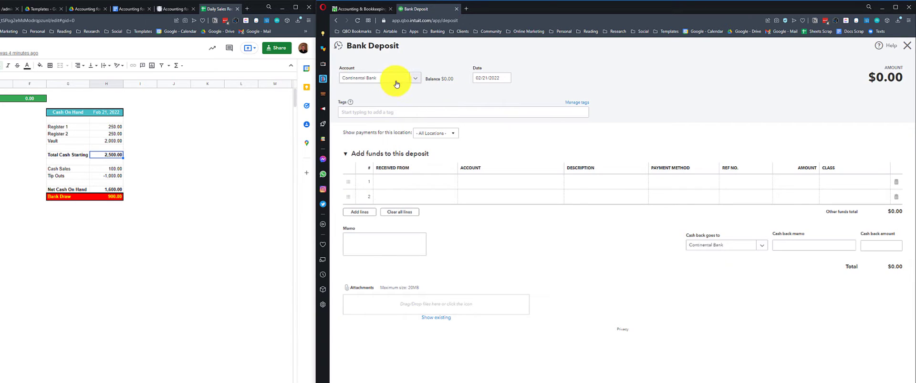
pyautogui.click(414, 80)
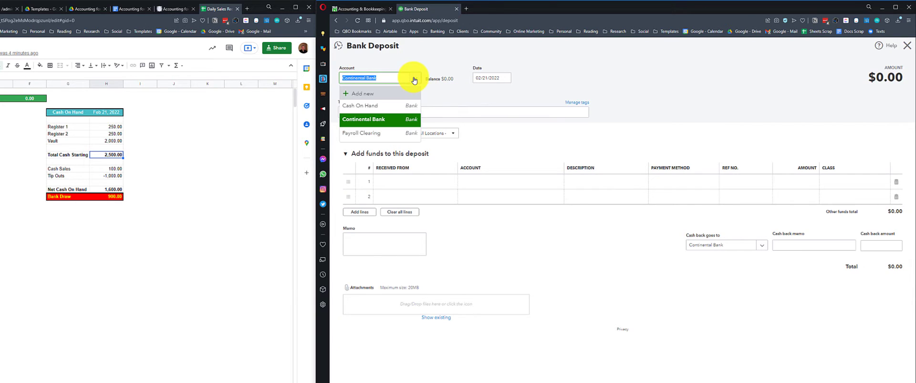
pyautogui.click(371, 105)
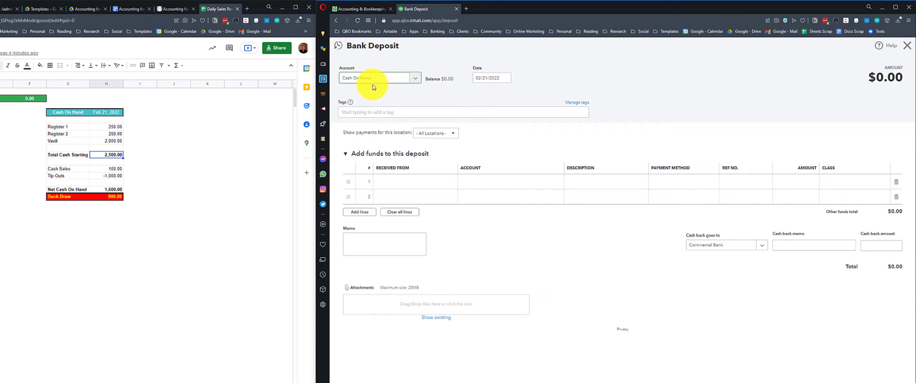
pyautogui.moveTo(110, 127); pyautogui.dragTo(109, 143)
pyautogui.click(110, 155)
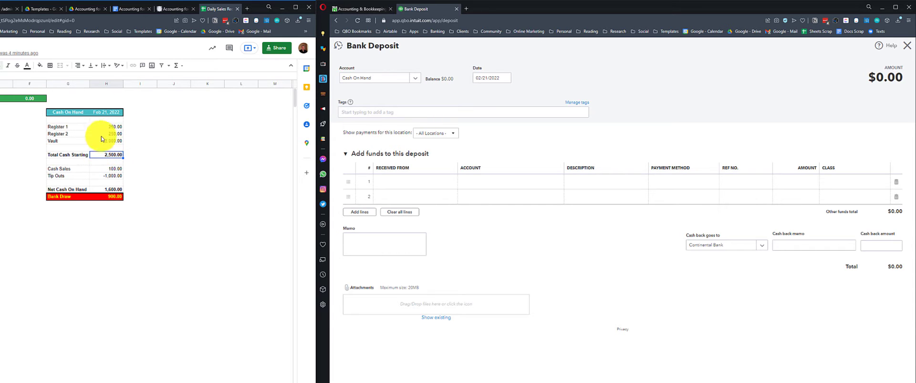
pyautogui.click(109, 141)
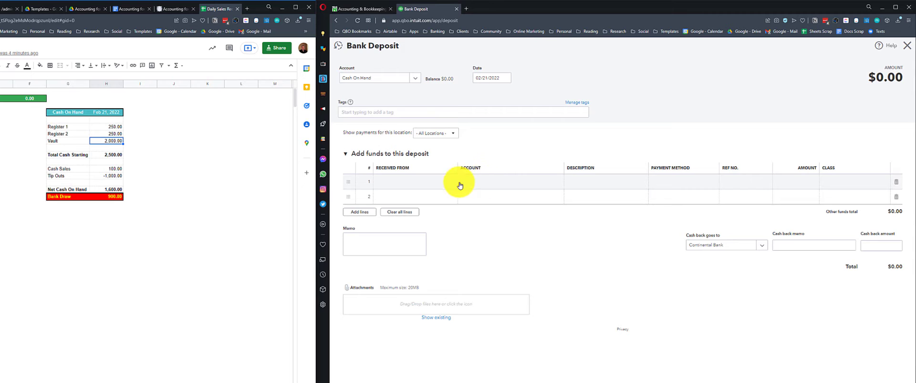
# Step: Add a 2,500.00 Opening Balance Equity line to the deposit
pyautogui.click(483, 184)
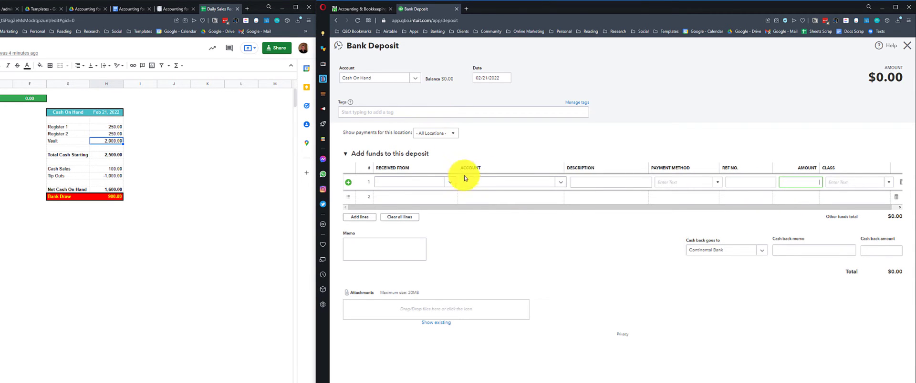
pyautogui.click(482, 184)
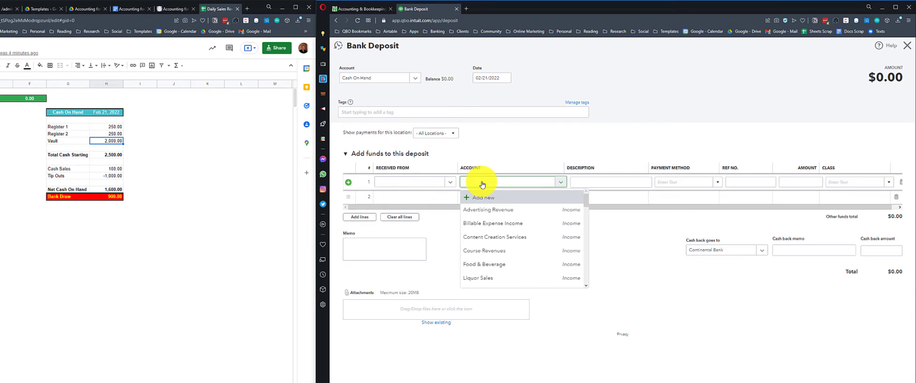
pyautogui.press('BackSpace')
pyautogui.click(496, 205)
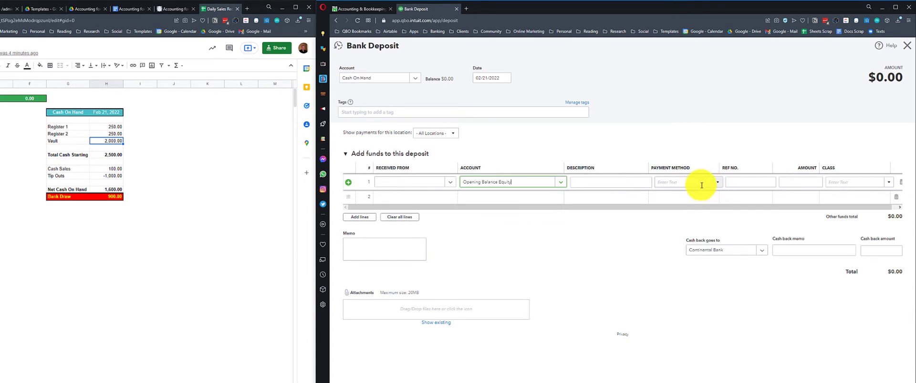
pyautogui.click(811, 184)
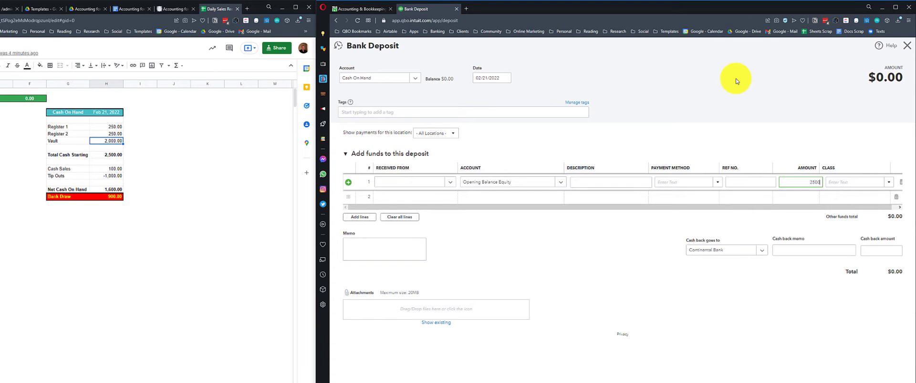
pyautogui.press('Tab')
# Step: Date the deposit 02/20/2022
pyautogui.click(504, 78)
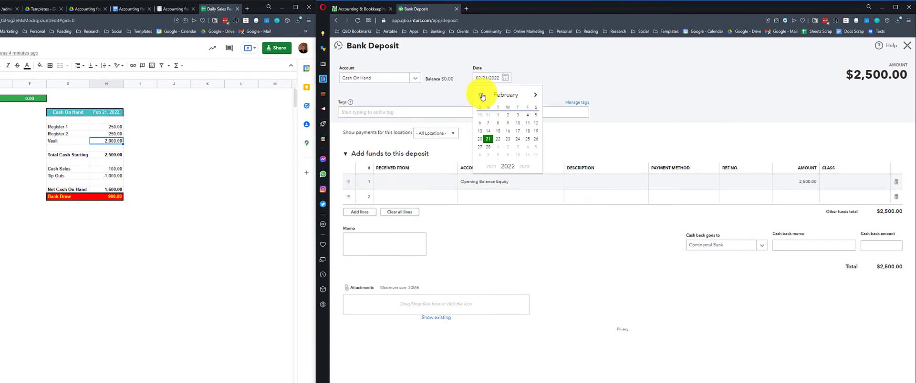
pyautogui.click(535, 96)
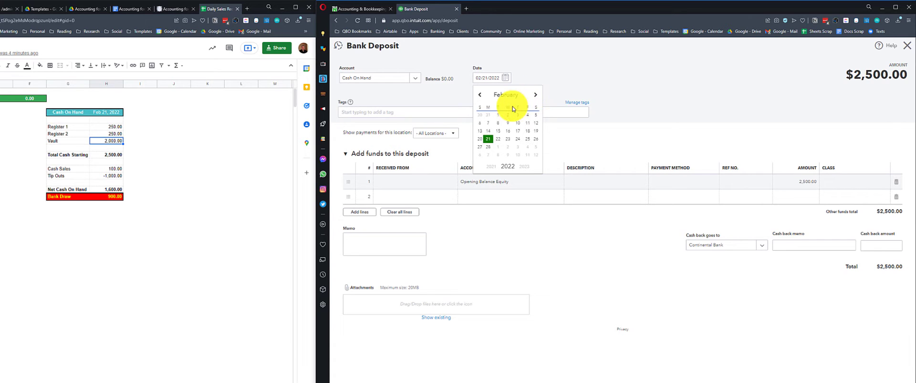
pyautogui.click(490, 139)
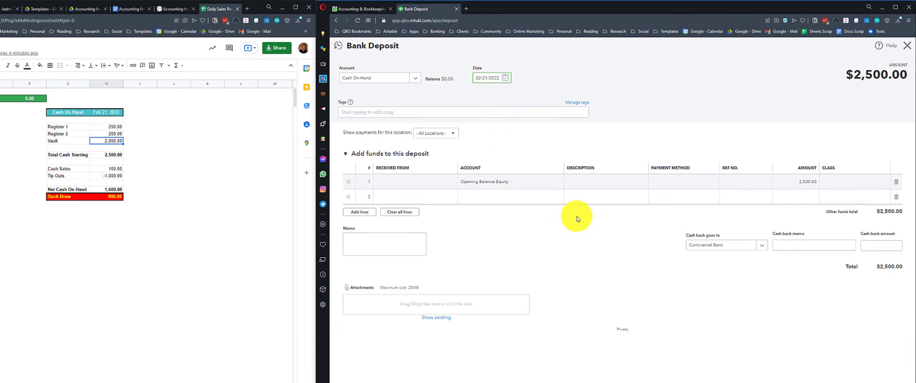
pyautogui.click(505, 78)
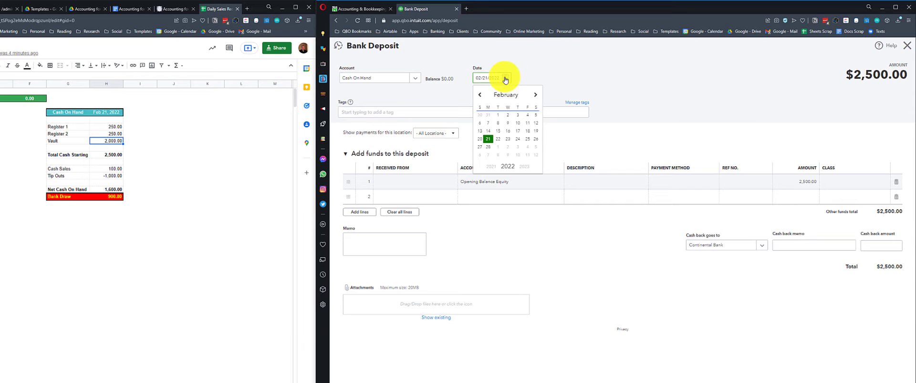
pyautogui.click(480, 139)
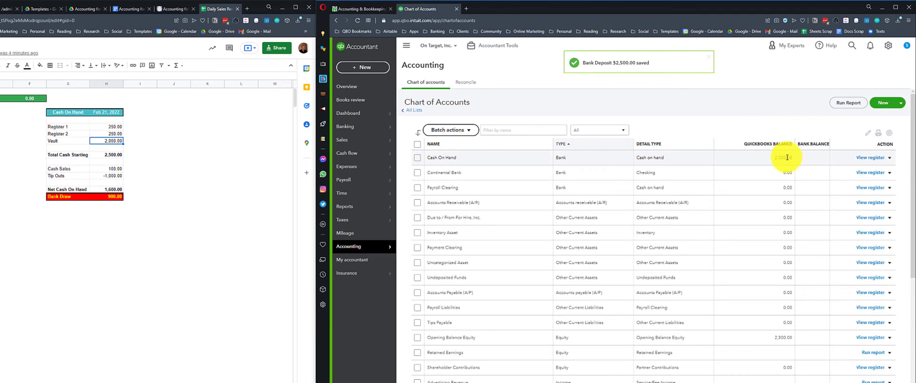
# Step: Open the Balance Sheet report in a duplicated tab, then return to the Chart of Accounts
pyautogui.rightClick(432, 9)
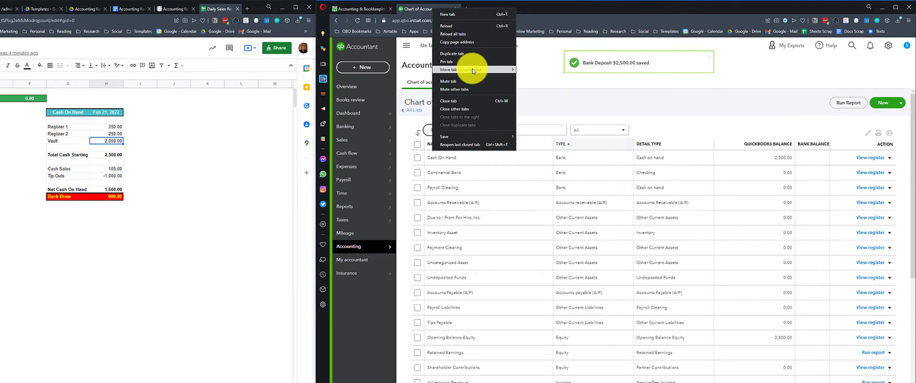
pyautogui.moveTo(472, 72)
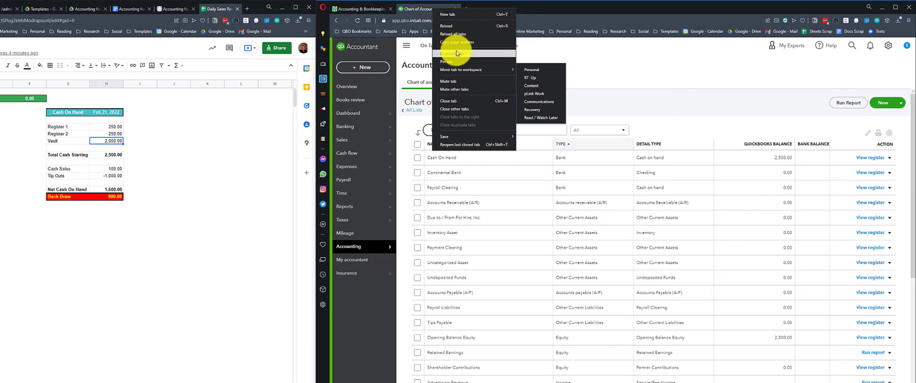
pyautogui.click(456, 54)
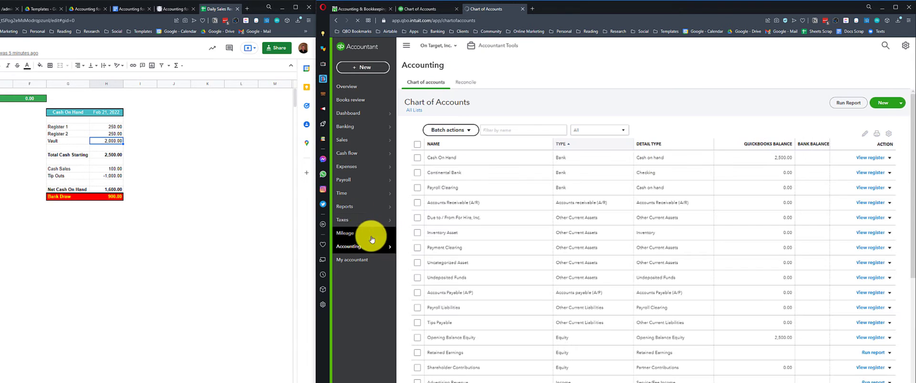
pyautogui.click(351, 206)
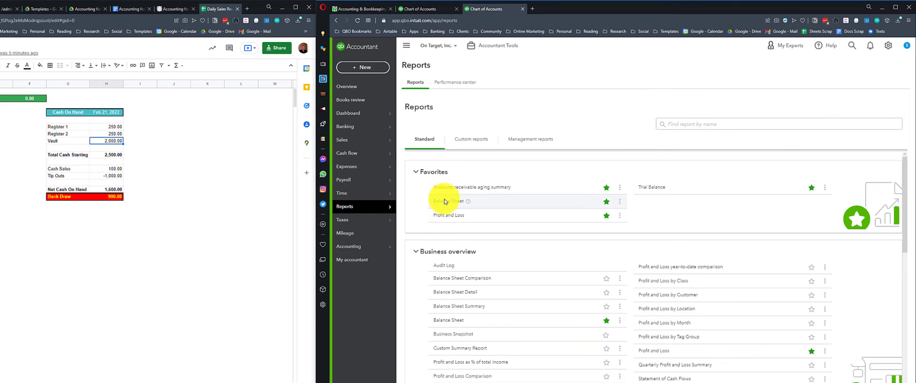
pyautogui.click(445, 203)
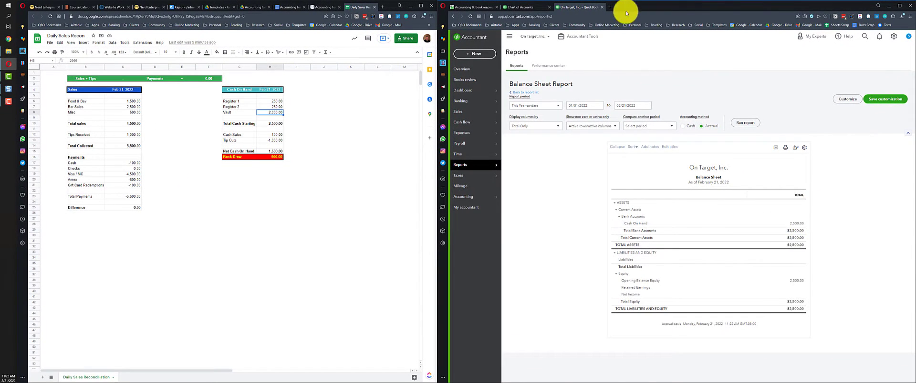
pyautogui.click(525, 7)
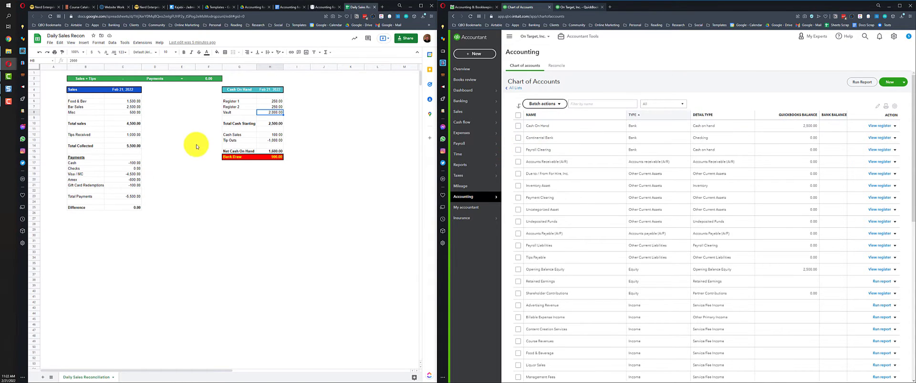
pyautogui.click(270, 151)
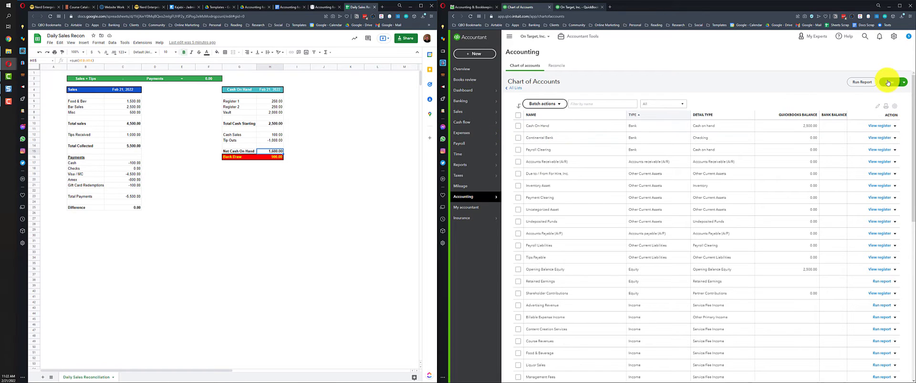
# Step: Reopen the $2,500.00 deposit, add a 100,000.00 Continental Bank line, and save and close
pyautogui.click(479, 57)
pyautogui.click(480, 58)
pyautogui.click(867, 36)
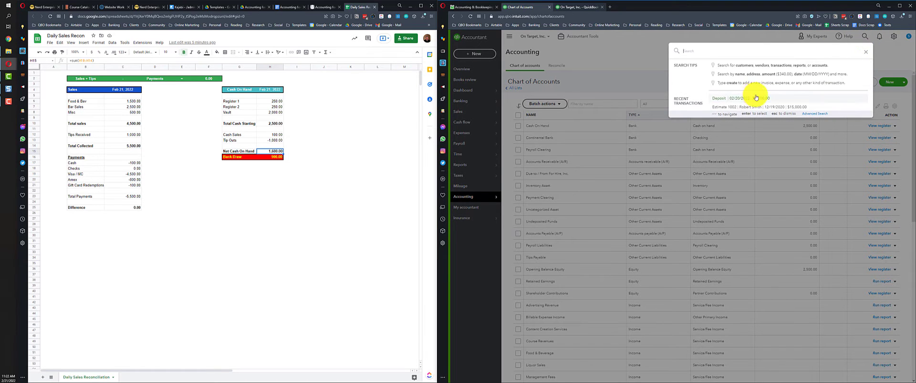
pyautogui.click(739, 100)
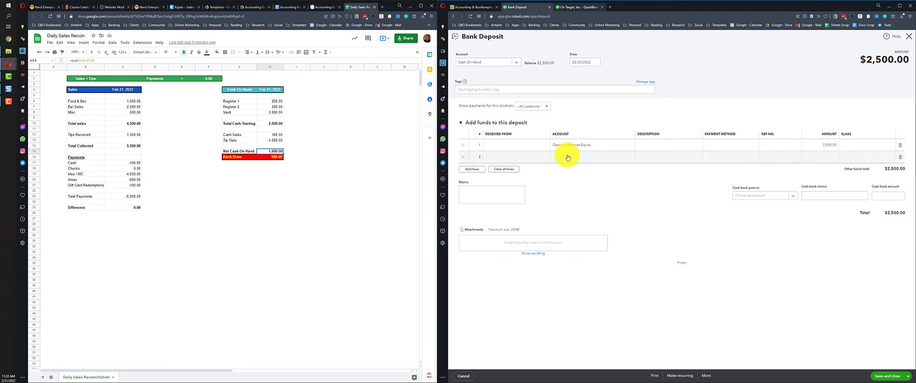
pyautogui.click(568, 158)
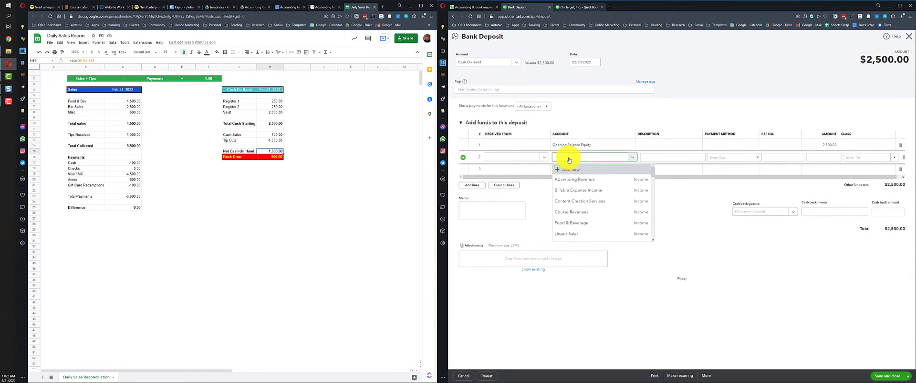
pyautogui.write('Cont')
pyautogui.click(570, 179)
pyautogui.click(819, 154)
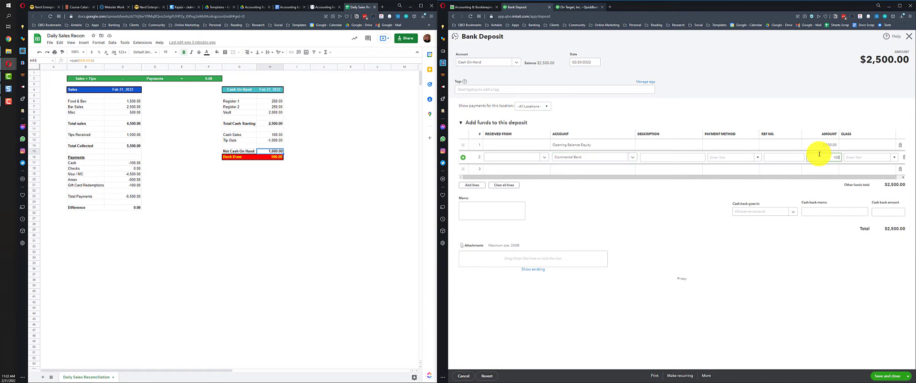
pyautogui.press('Tab')
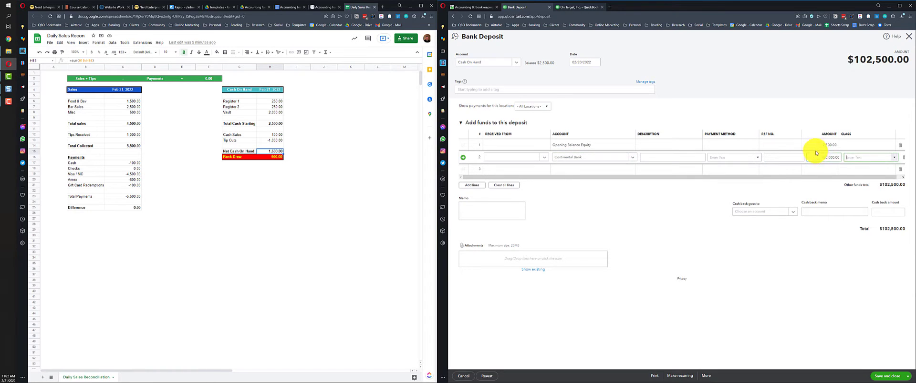
pyautogui.click(879, 374)
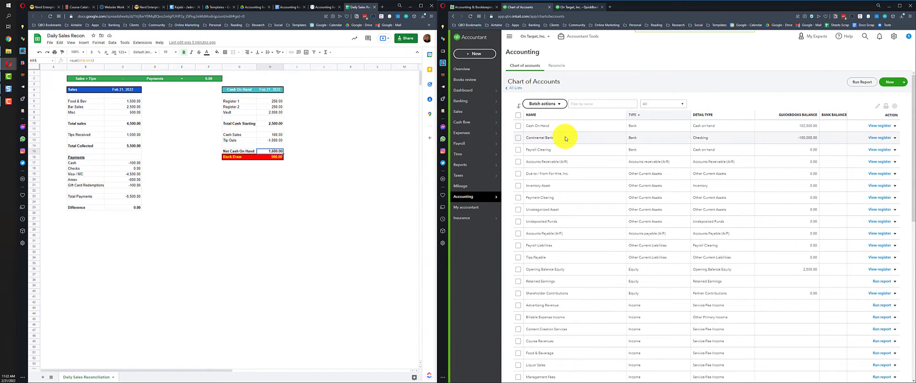
# Step: Delete the Continental Bank line from the 02/20/2022 deposit and save it with Save and new
pyautogui.click(864, 37)
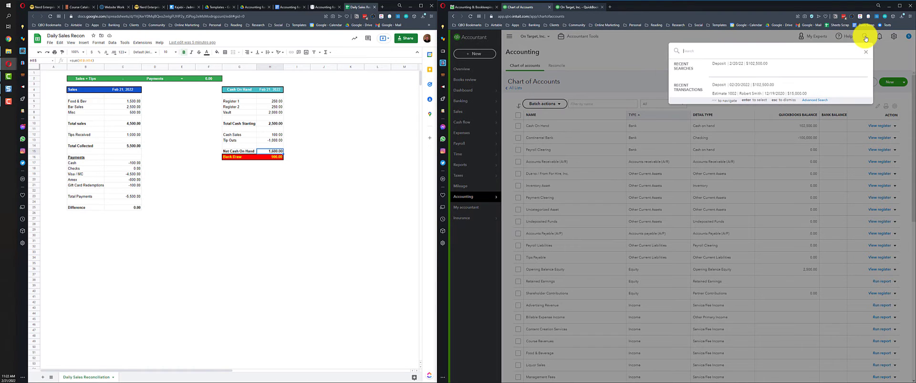
pyautogui.click(759, 85)
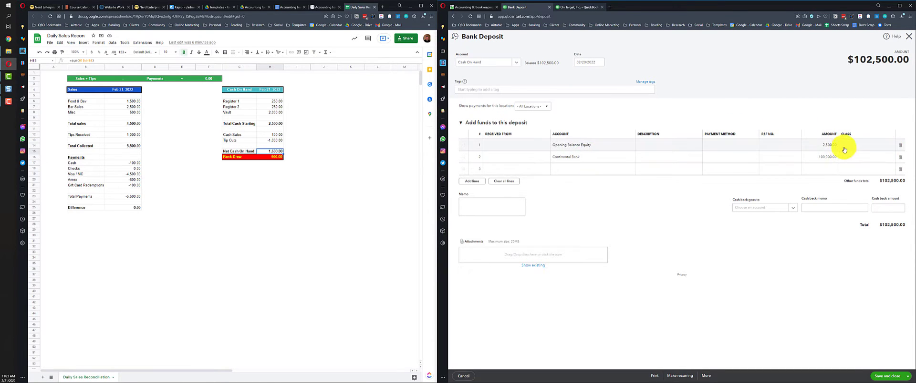
pyautogui.click(900, 159)
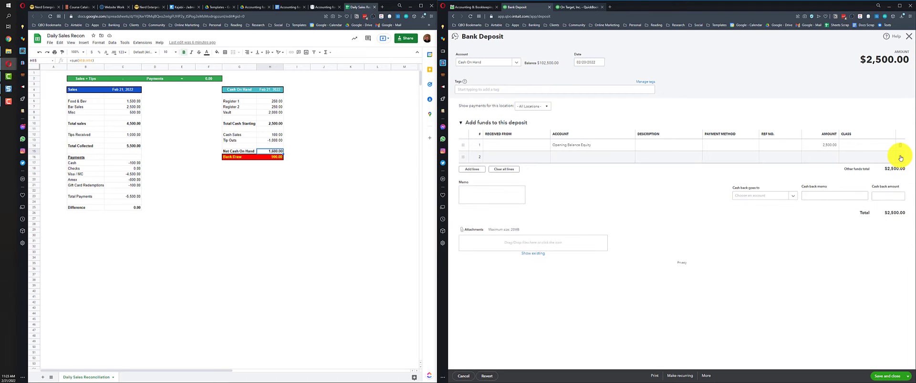
pyautogui.click(887, 370)
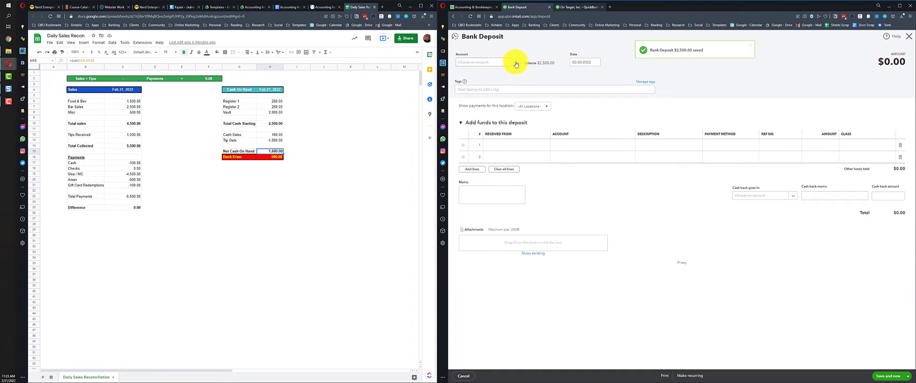
# Step: Deposit 100,000.00 into Continental Bank from Opening Balance Equity and save it
pyautogui.click(516, 65)
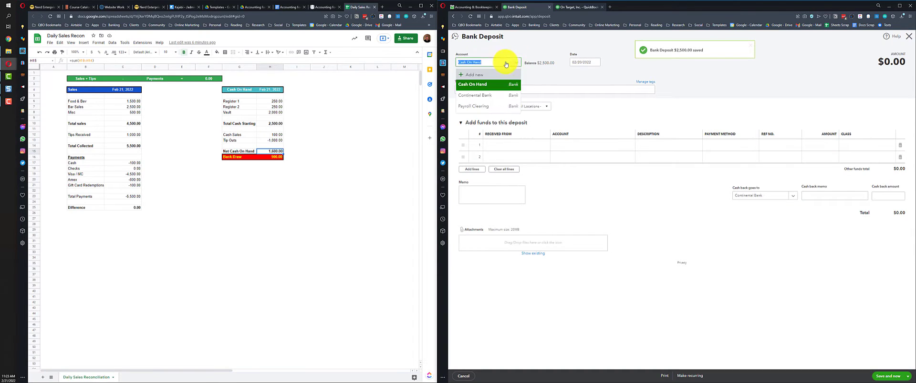
pyautogui.click(466, 93)
pyautogui.click(561, 146)
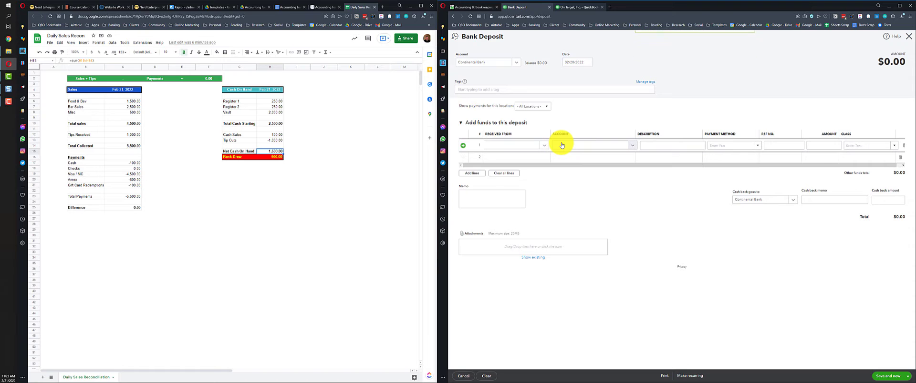
pyautogui.click(564, 147)
pyautogui.write('ope')
pyautogui.click(578, 162)
pyautogui.click(818, 144)
pyautogui.write('100000')
pyautogui.press('Tab')
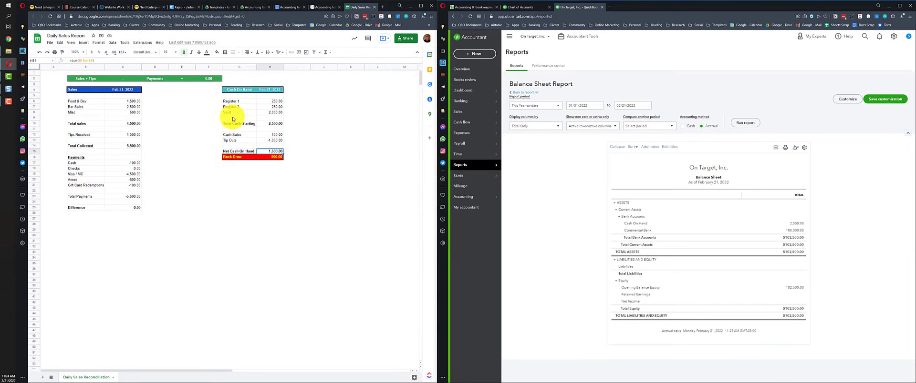
pyautogui.click(123, 102)
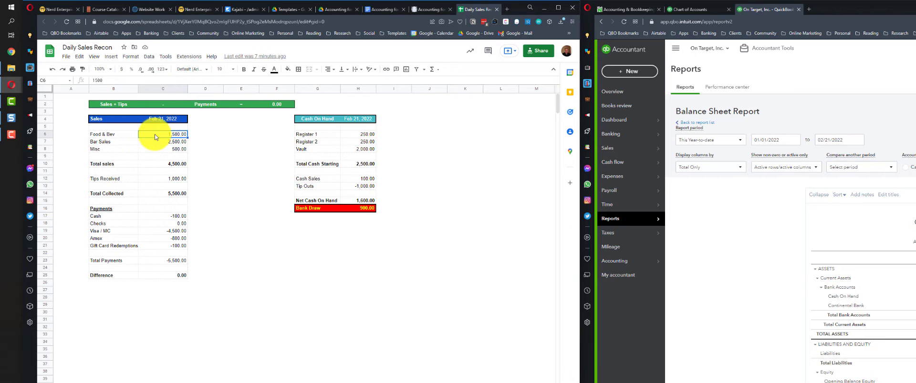
# Step: Open the Products and Services list and filter it to the Restaurant and Retail categories
pyautogui.click(709, 9)
pyautogui.moveTo(641, 148)
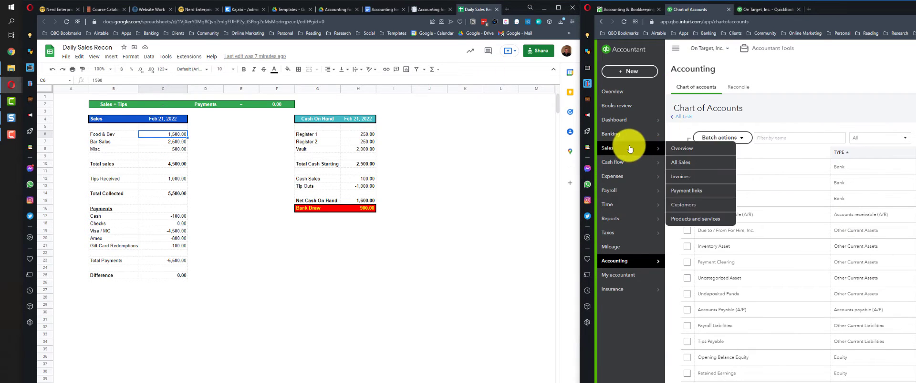
pyautogui.click(693, 220)
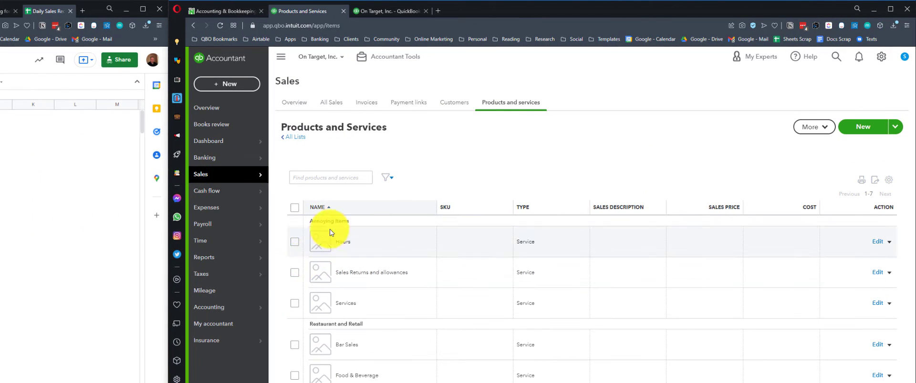
pyautogui.click(387, 178)
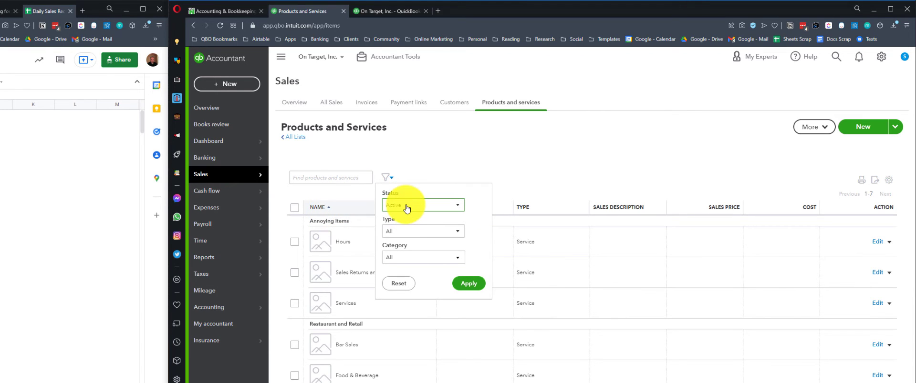
pyautogui.click(408, 258)
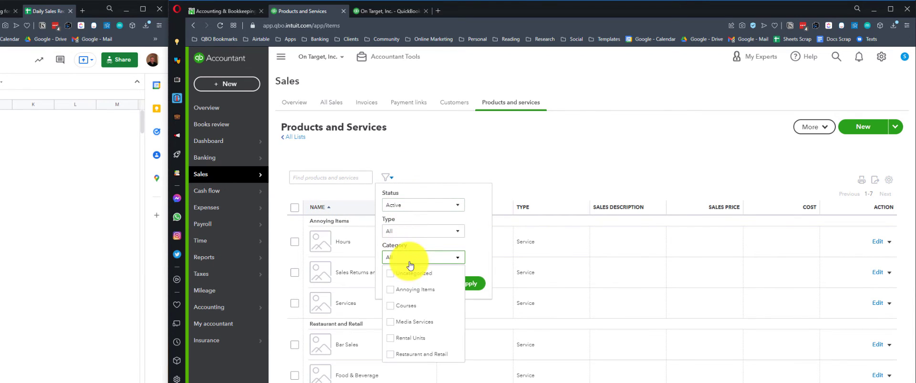
pyautogui.click(427, 354)
pyautogui.click(475, 285)
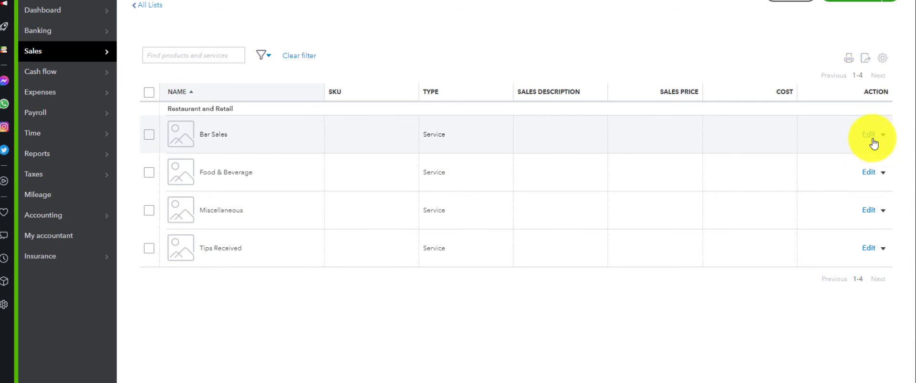
pyautogui.click(869, 135)
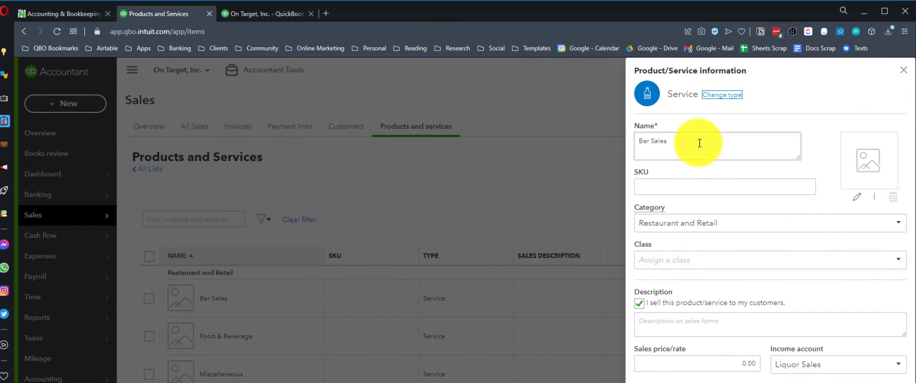
pyautogui.tripleClick(691, 139)
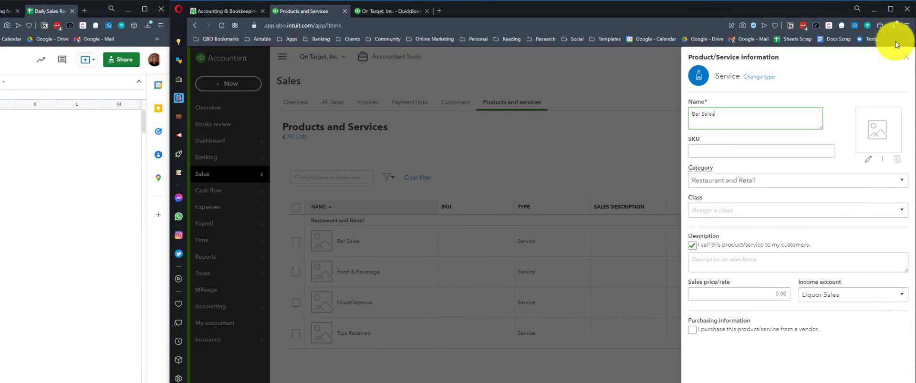
pyautogui.click(893, 295)
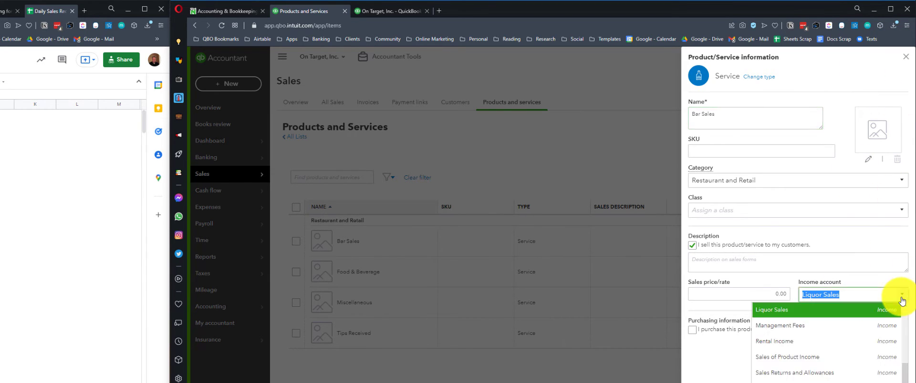
pyautogui.click(822, 297)
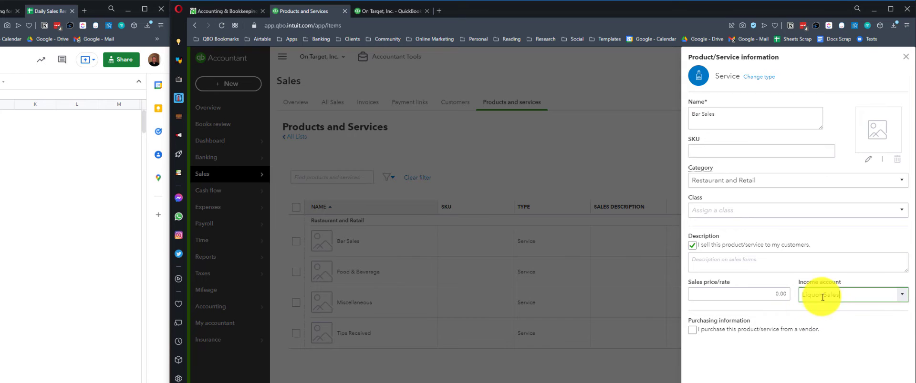
pyautogui.click(906, 56)
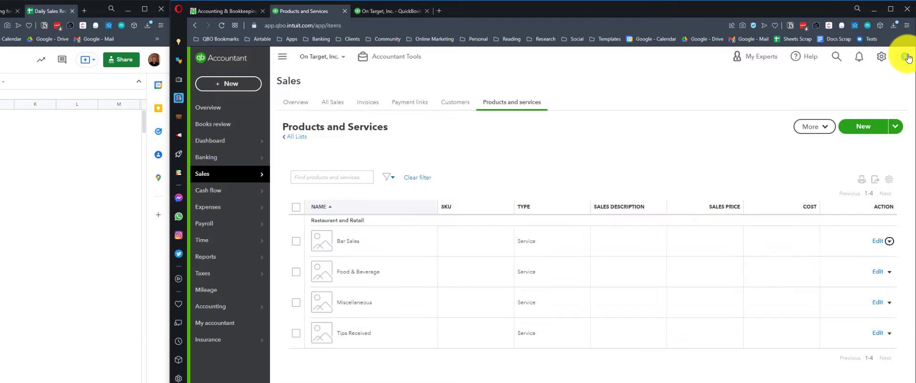
pyautogui.click(877, 271)
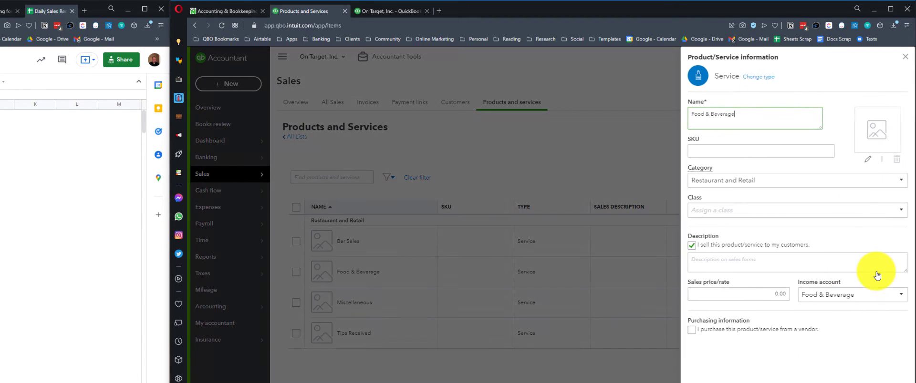
pyautogui.click(898, 299)
pyautogui.click(897, 295)
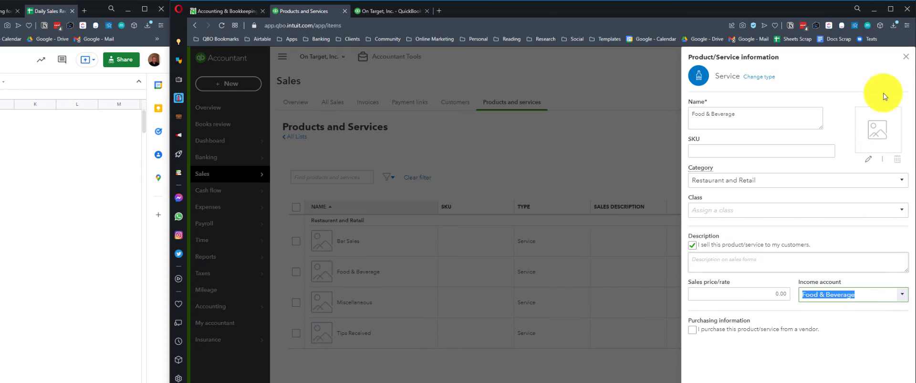
pyautogui.click(906, 56)
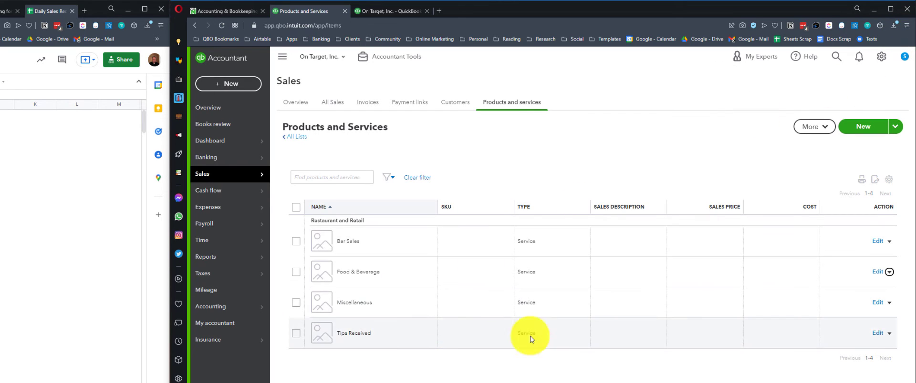
pyautogui.click(878, 303)
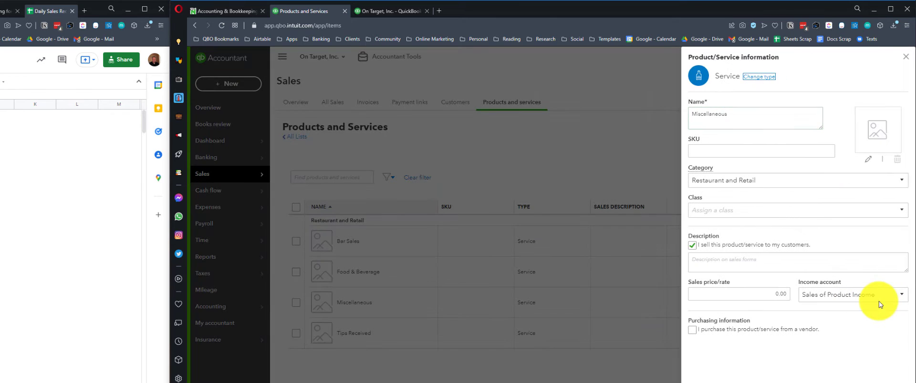
pyautogui.click(754, 77)
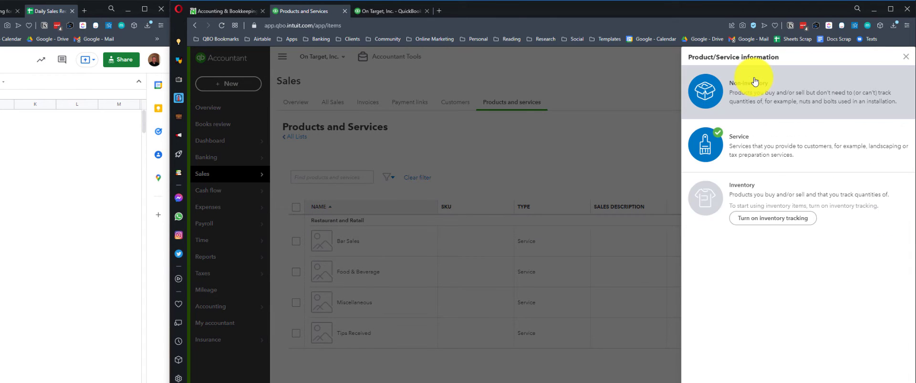
pyautogui.click(907, 60)
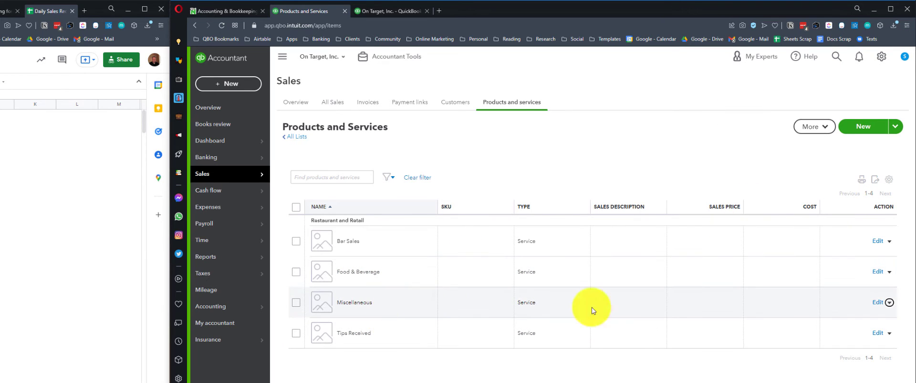
pyautogui.click(878, 334)
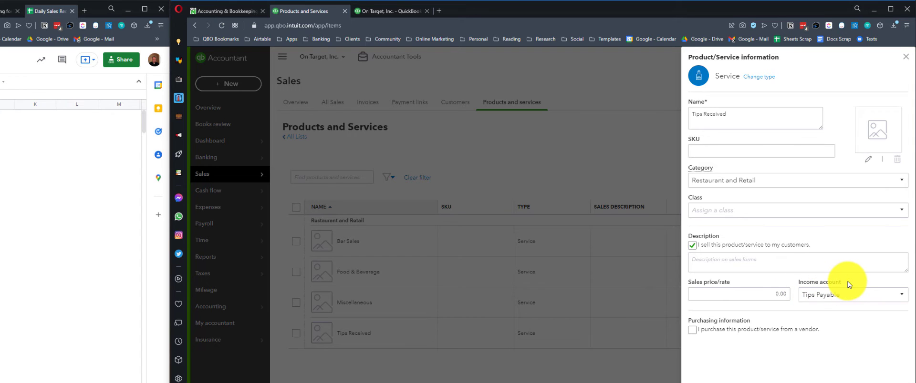
pyautogui.click(902, 296)
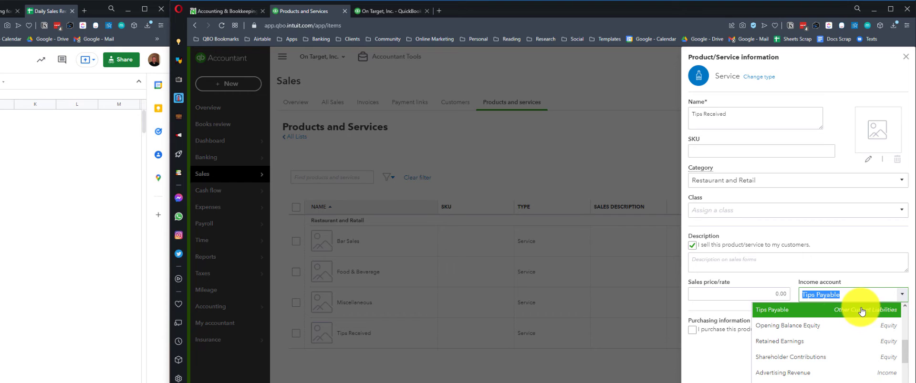
pyautogui.click(725, 375)
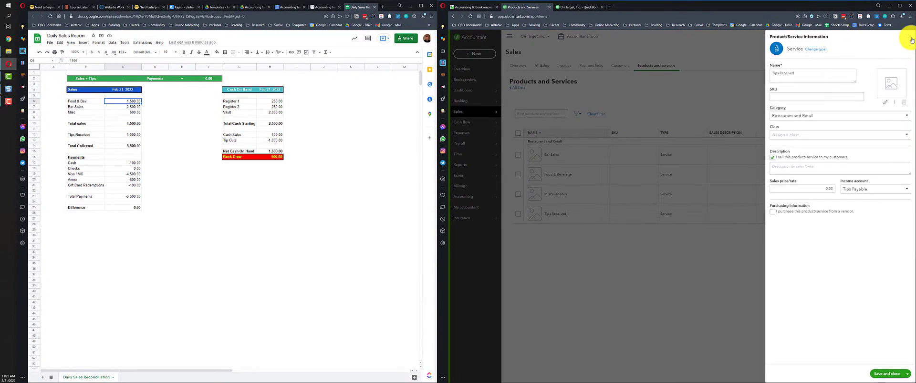
# Step: Close the Tips Received details and cancel the new product or service panel
pyautogui.click(909, 39)
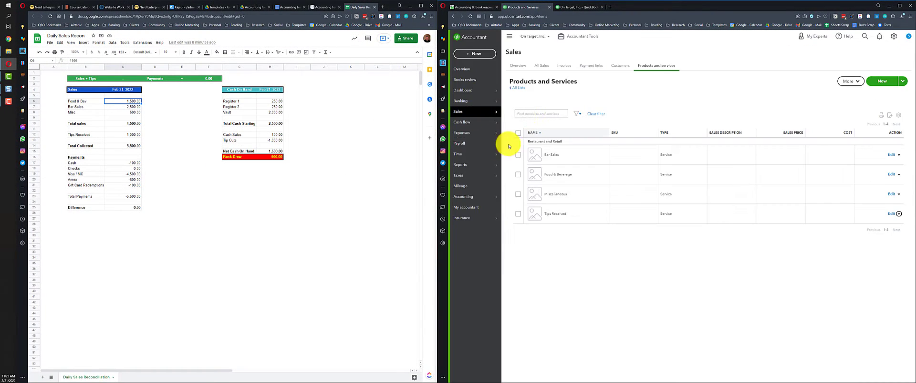
pyautogui.click(884, 81)
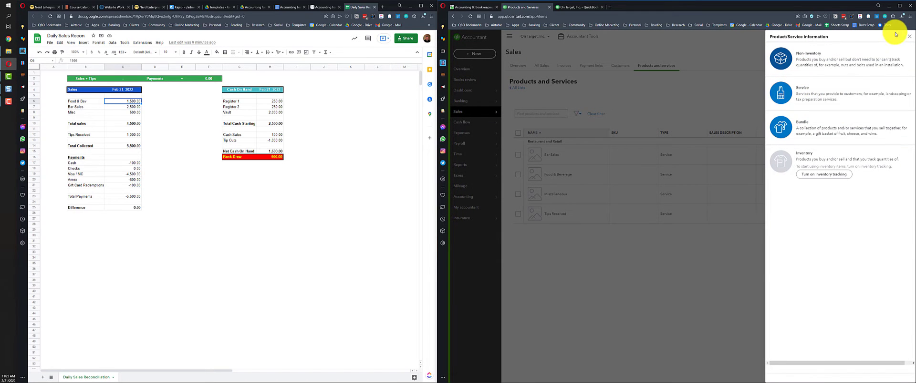
pyautogui.click(909, 37)
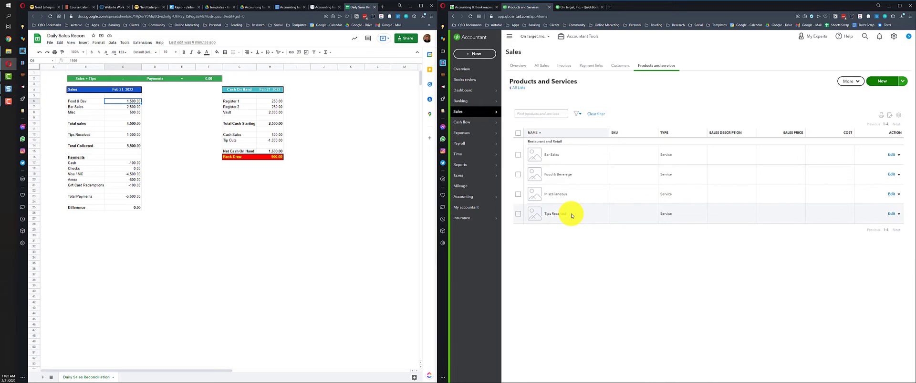
pyautogui.moveTo(578, 215); pyautogui.dragTo(557, 215)
pyautogui.click(556, 214)
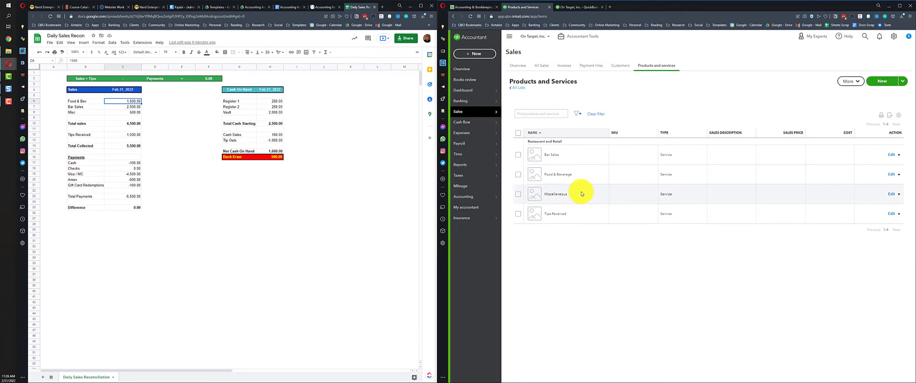
# Step: Bring up the + New create menu, dismiss it, then show it again
pyautogui.click(473, 55)
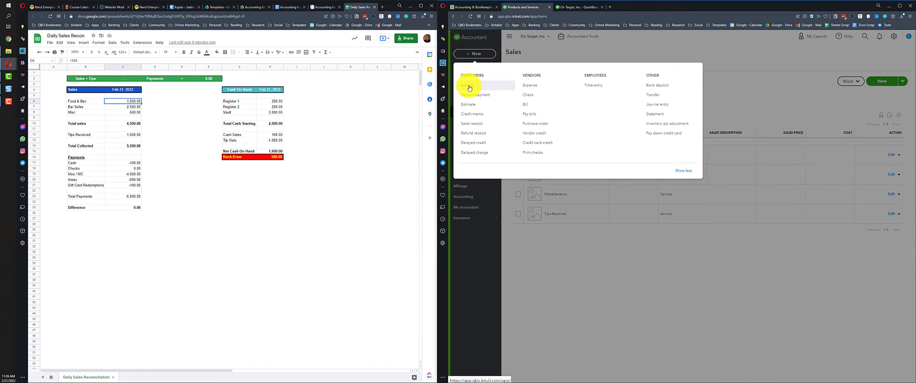
pyautogui.click(545, 278)
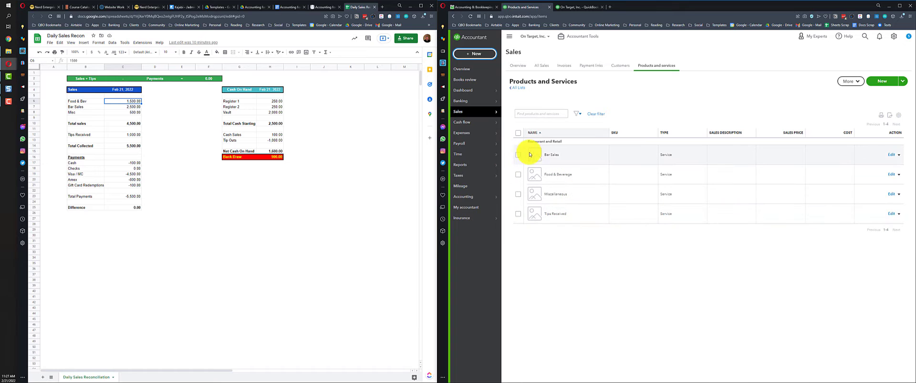
pyautogui.click(475, 53)
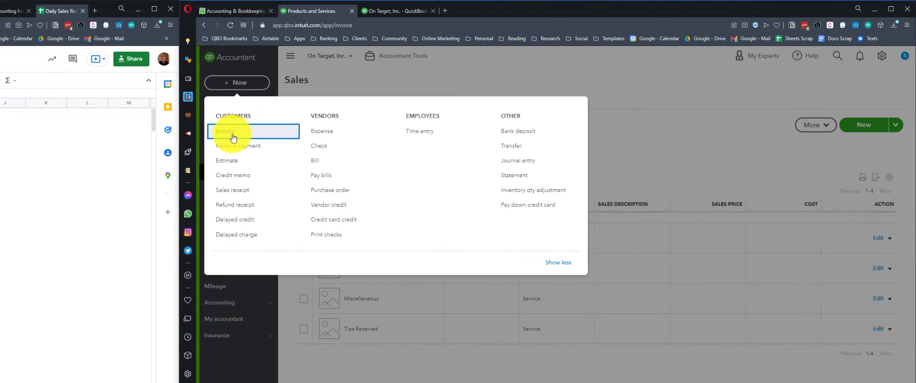
# Step: Start an invoice and add Restaurant Sales as a new customer for it
pyautogui.click(233, 138)
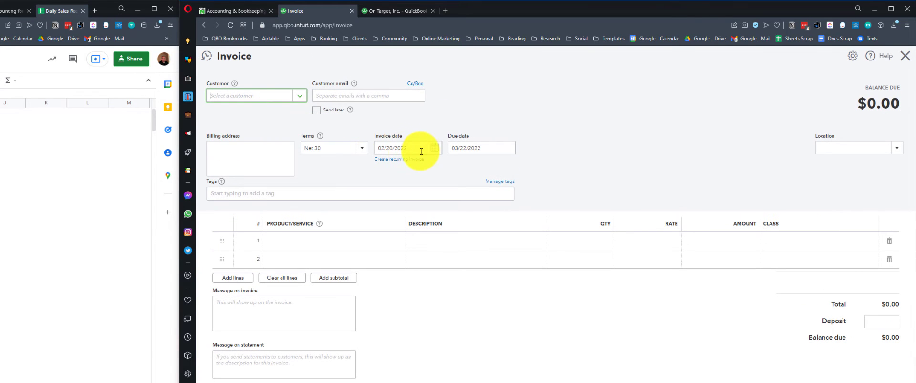
pyautogui.click(257, 97)
pyautogui.write('R')
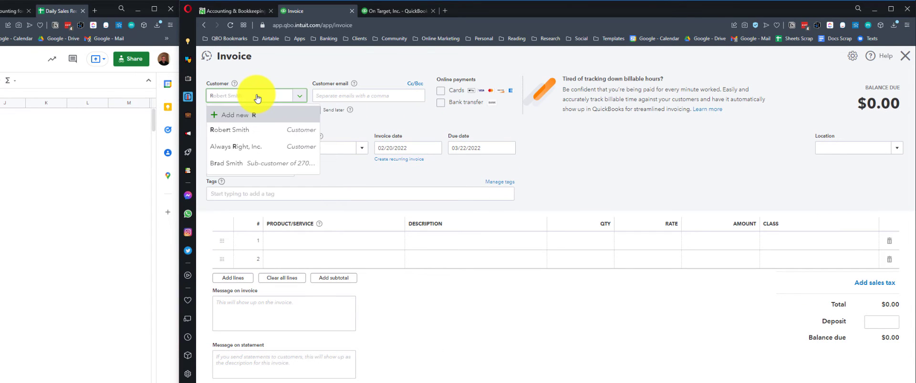
pyautogui.write('estaurant Sales')
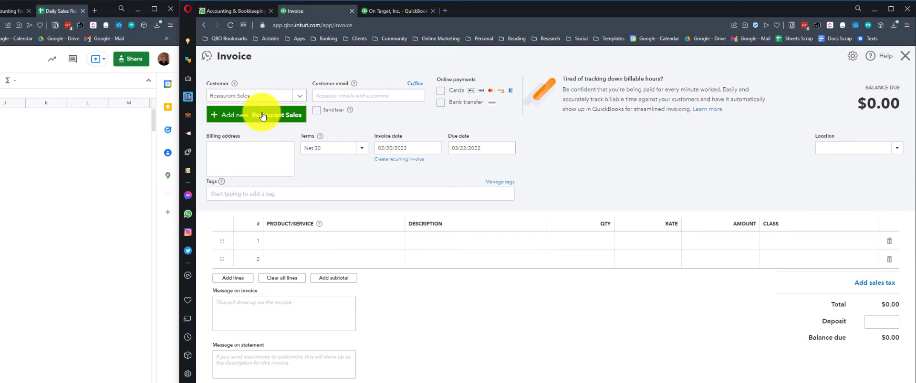
pyautogui.click(257, 115)
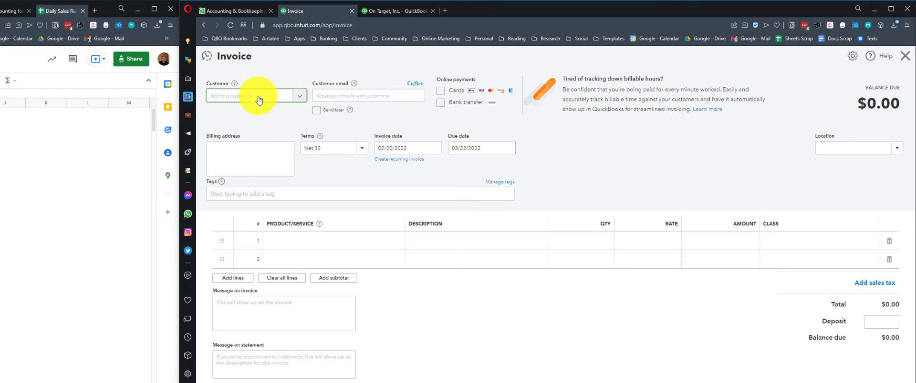
pyautogui.click(326, 168)
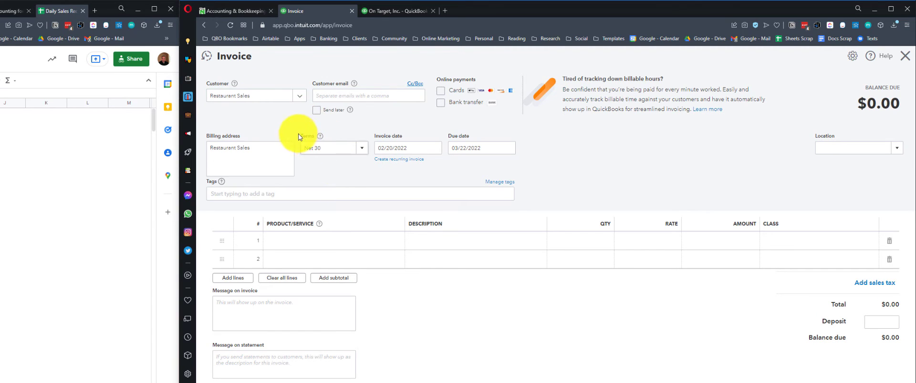
pyautogui.click(333, 235)
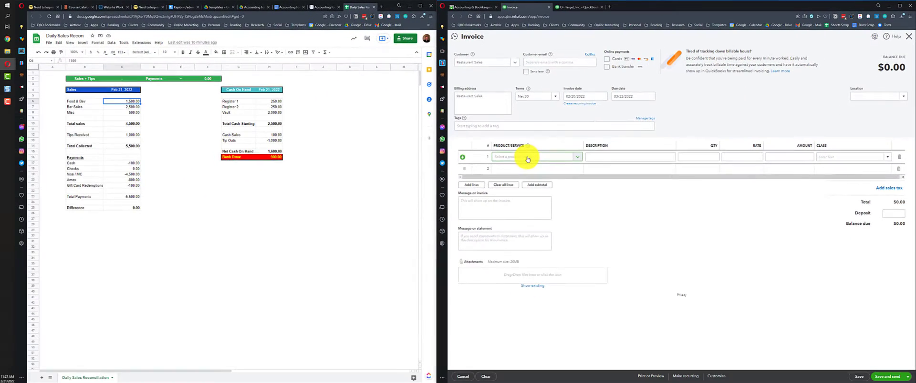
# Step: Add invoice lines Food & Beverage for 1,500 and Bar Sales for 2,500
pyautogui.write('Food')
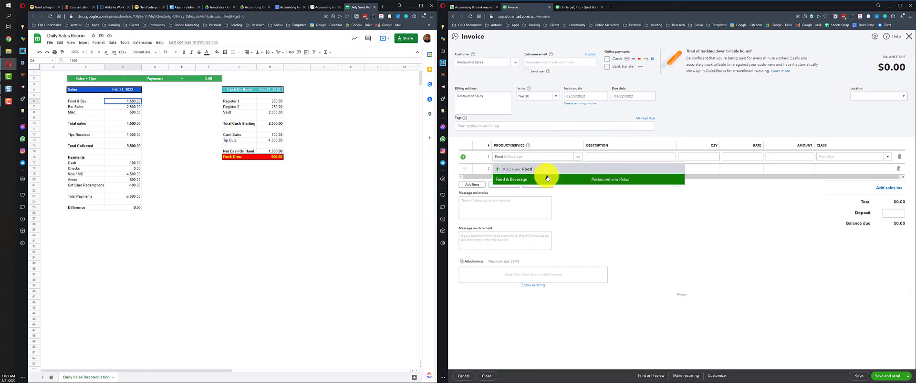
pyautogui.click(549, 178)
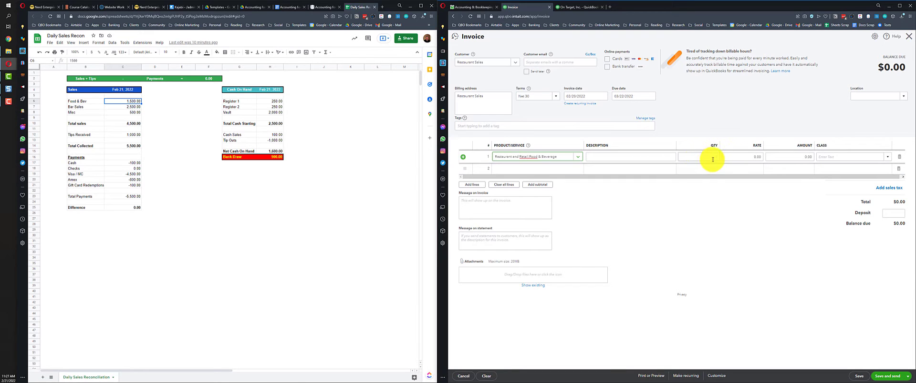
pyautogui.click(716, 159)
pyautogui.write('1')
pyautogui.press('Tab')
pyautogui.press('Tab')
pyautogui.write('1500')
pyautogui.press('Tab')
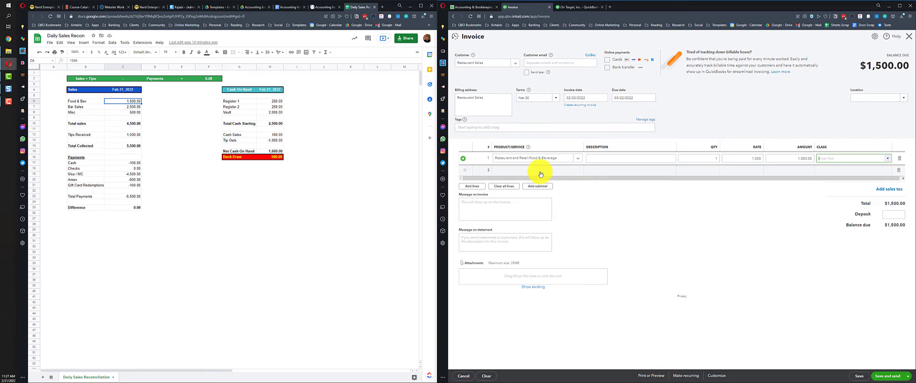
pyautogui.click(541, 172)
pyautogui.write('bar')
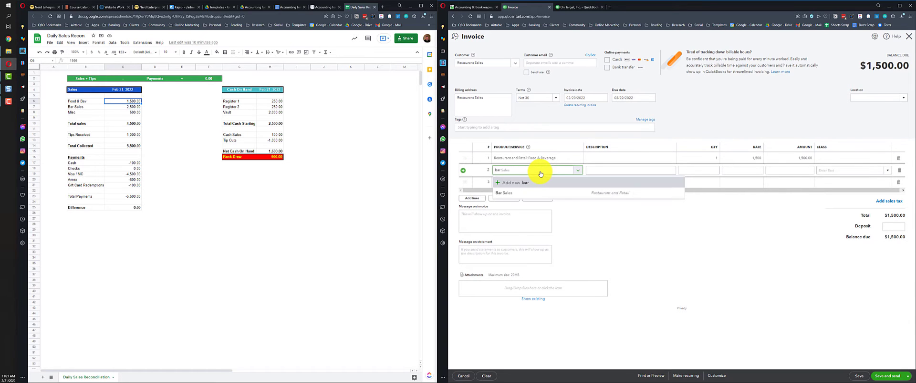
pyautogui.click(523, 192)
pyautogui.click(794, 168)
pyautogui.write('2500')
pyautogui.press('Tab')
# Step: Add Miscellaneous 500 and Tips Received 1,000 lines, checking the total against the spreadsheet
pyautogui.click(504, 183)
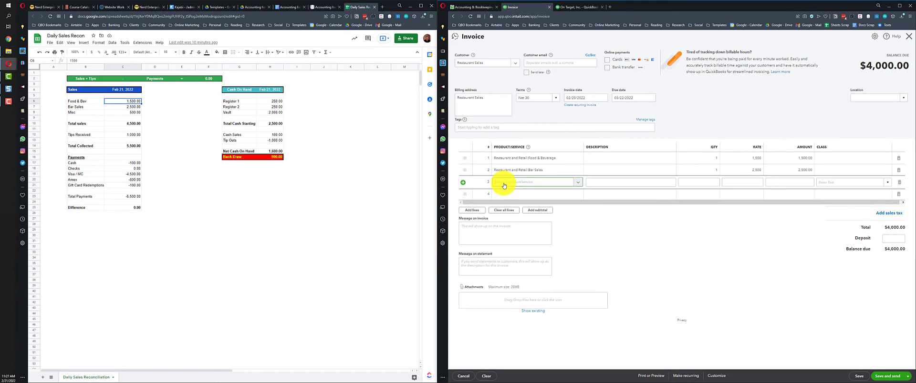
pyautogui.write('Mis')
pyautogui.click(510, 204)
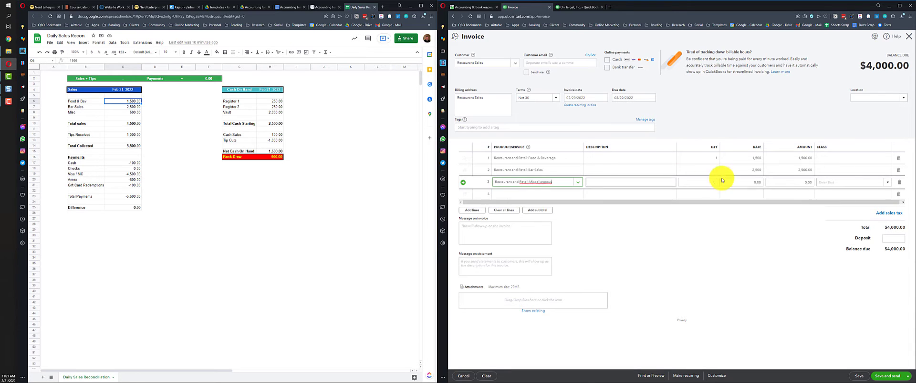
pyautogui.click(801, 186)
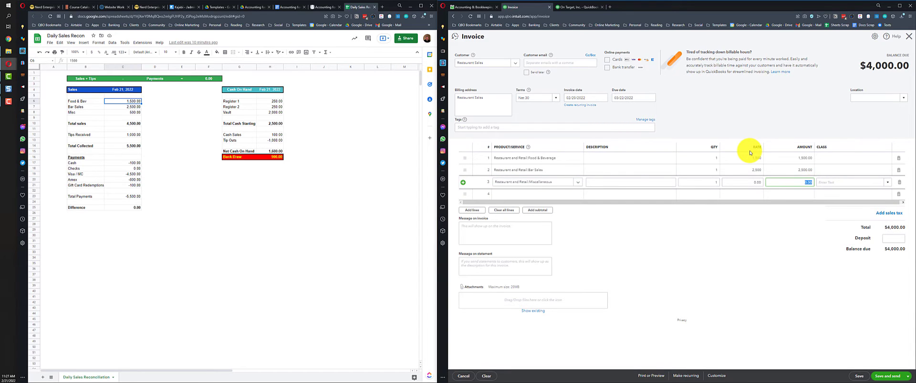
pyautogui.press('Tab')
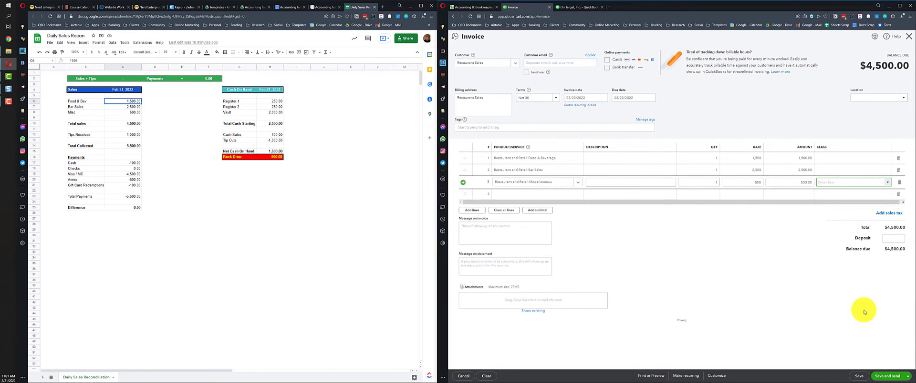
pyautogui.click(908, 377)
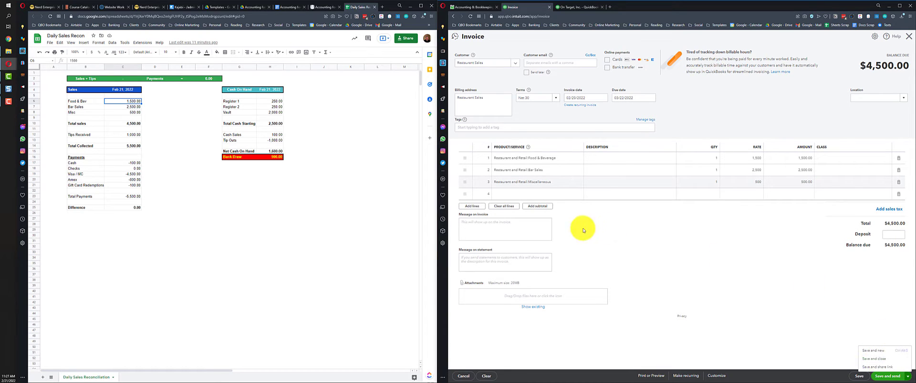
pyautogui.click(515, 196)
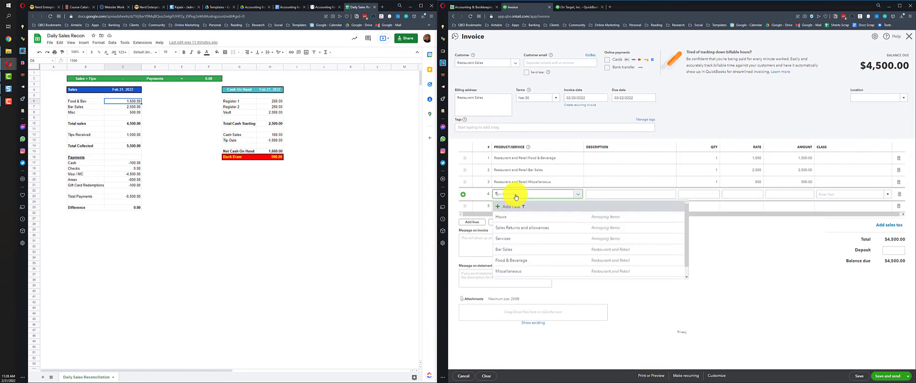
pyautogui.click(527, 216)
pyautogui.hotkey('shift', 'Tab')
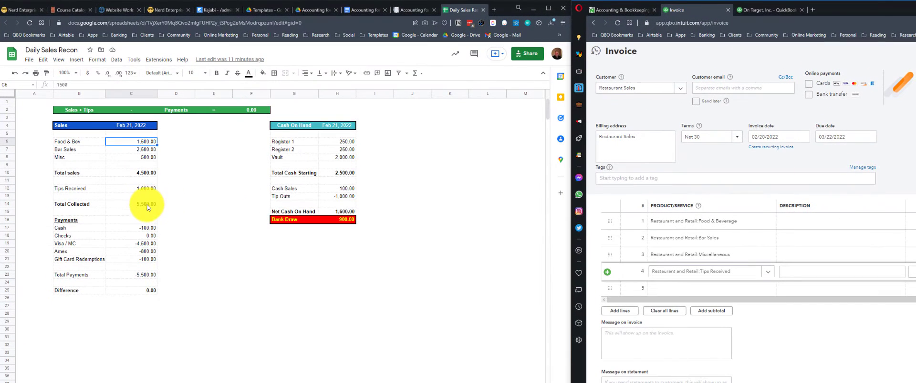
pyautogui.click(138, 205)
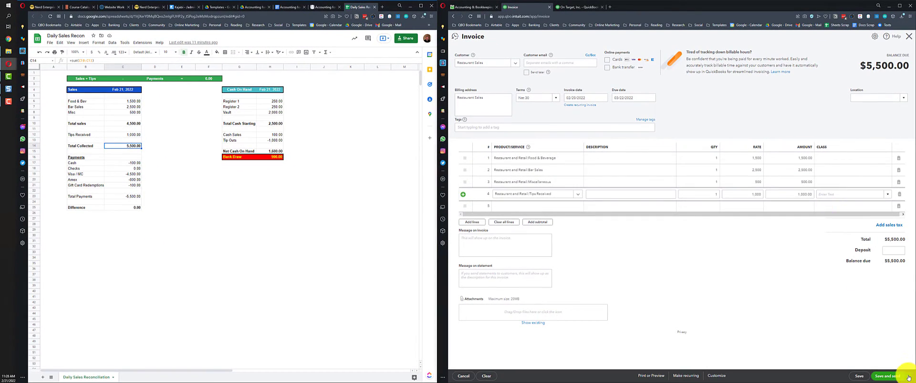
pyautogui.click(912, 376)
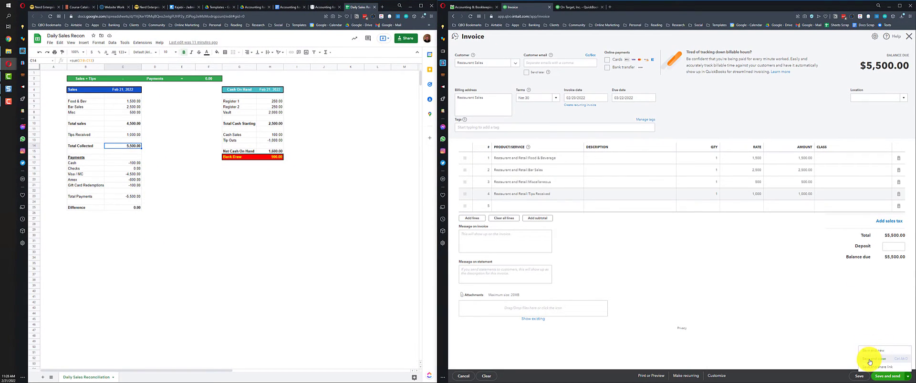
# Step: Save the invoice, then start a Restaurant Sales payment applied to invoice 1014
pyautogui.click(869, 362)
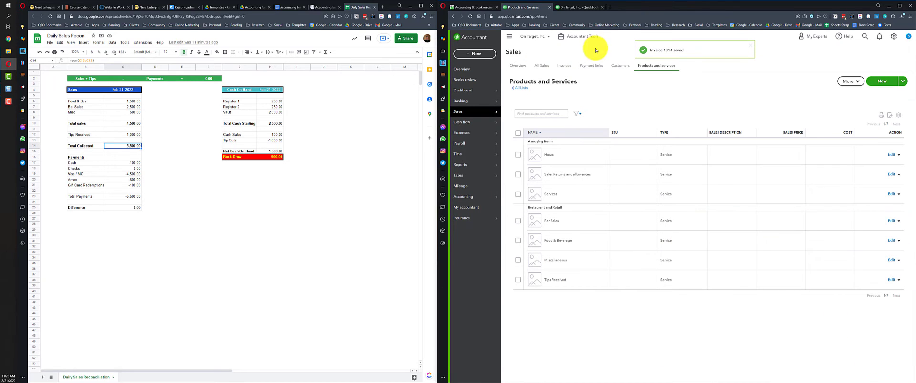
pyautogui.click(477, 54)
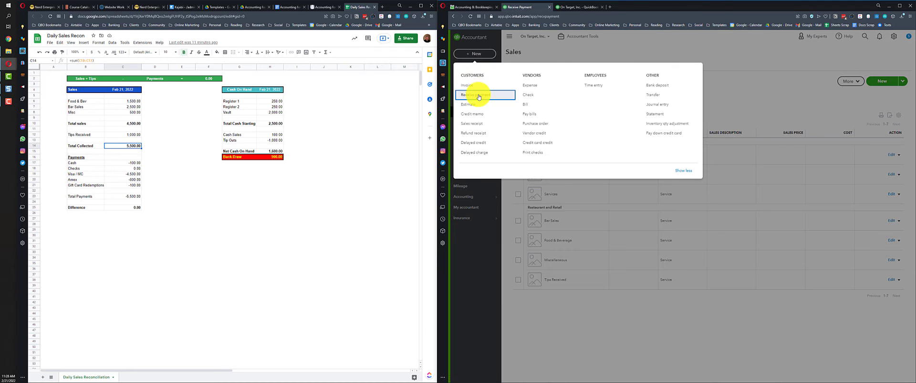
pyautogui.click(478, 95)
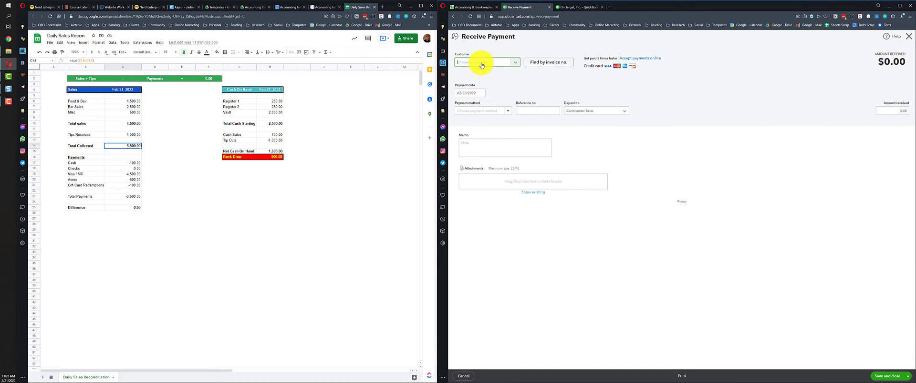
pyautogui.click(477, 64)
pyautogui.scroll(-5, 470, 139)
pyautogui.click(474, 134)
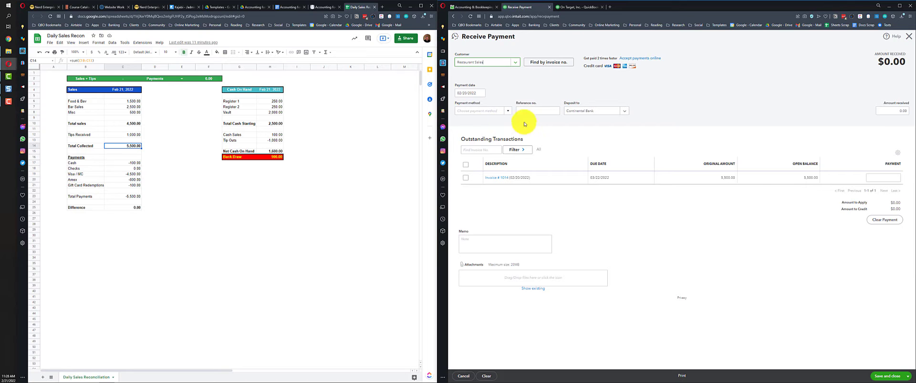
pyautogui.click(466, 177)
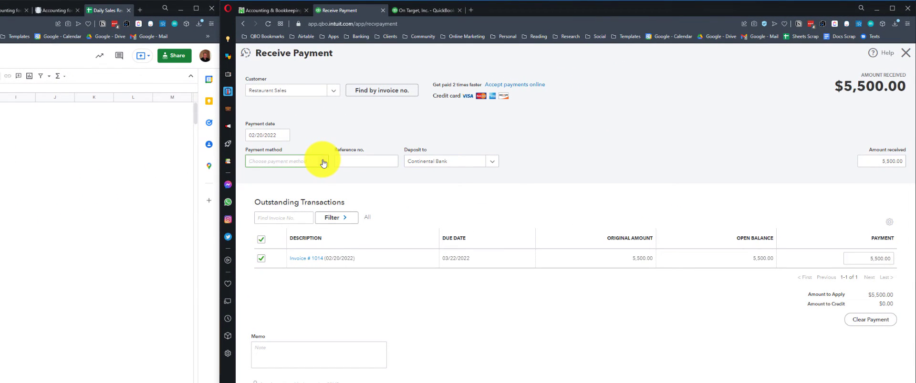
# Step: Record the payment as $100 Cash deposited to Cash On Hand and save it
pyautogui.click(323, 163)
pyautogui.click(279, 188)
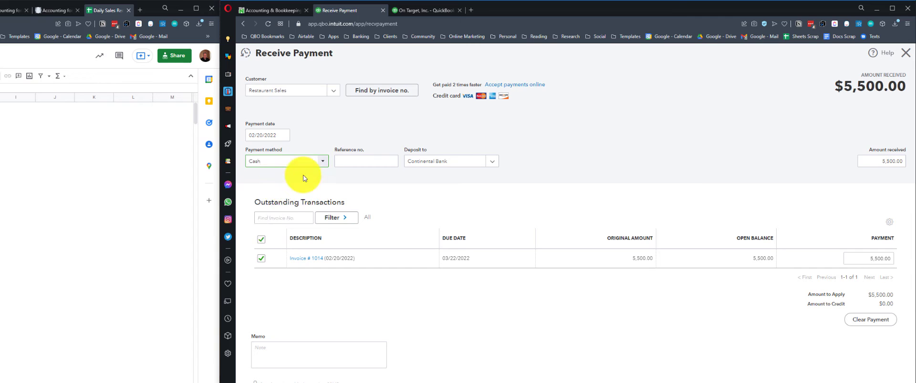
pyautogui.click(457, 164)
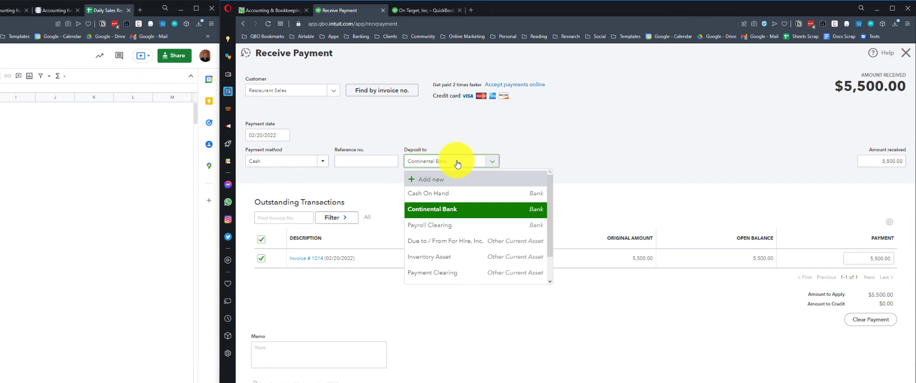
pyautogui.click(428, 193)
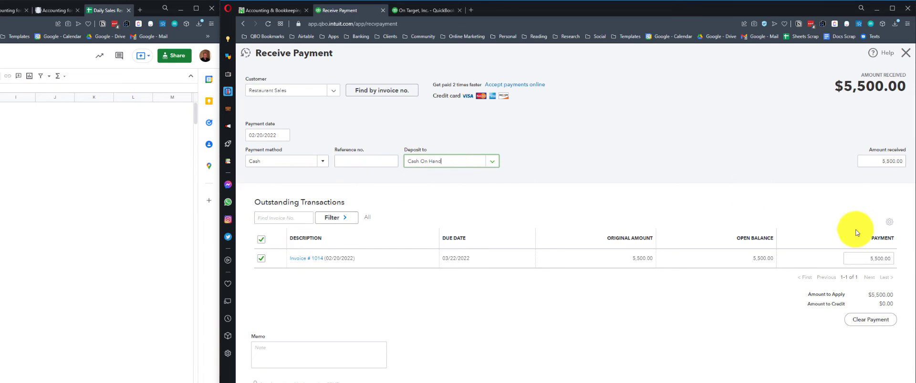
pyautogui.click(868, 259)
pyautogui.click(882, 161)
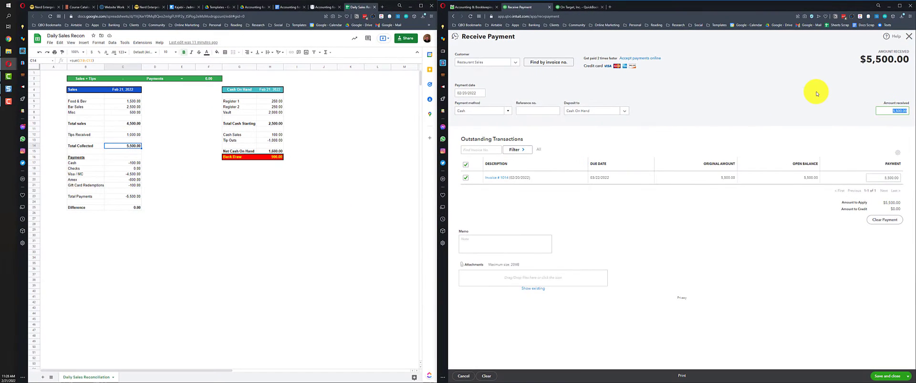
pyautogui.write('100')
pyautogui.press('Tab')
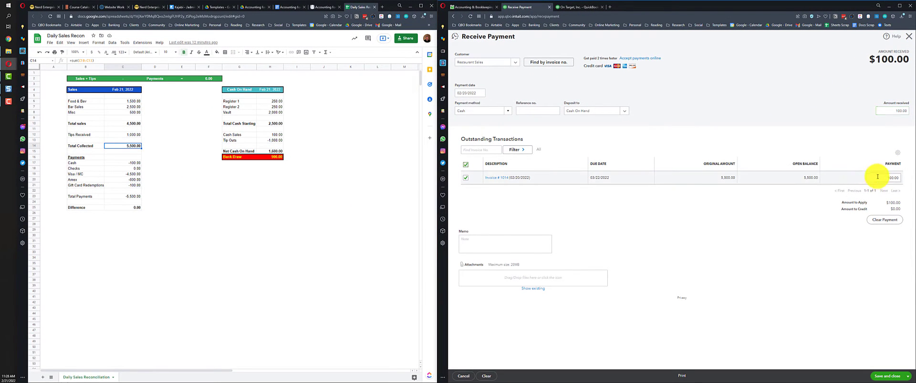
pyautogui.click(908, 376)
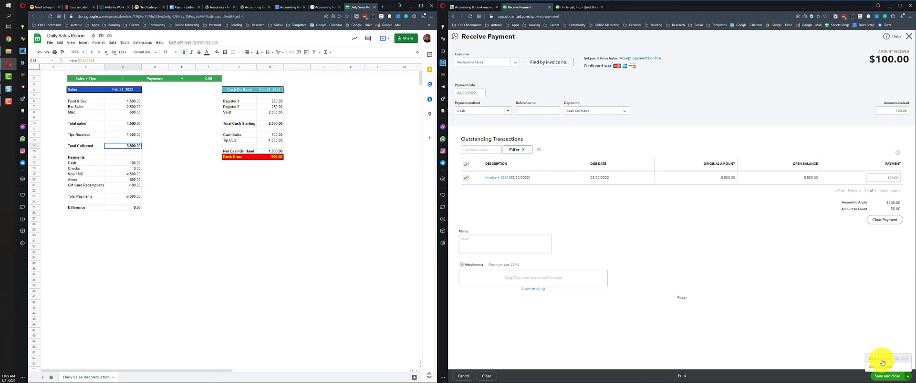
pyautogui.click(881, 360)
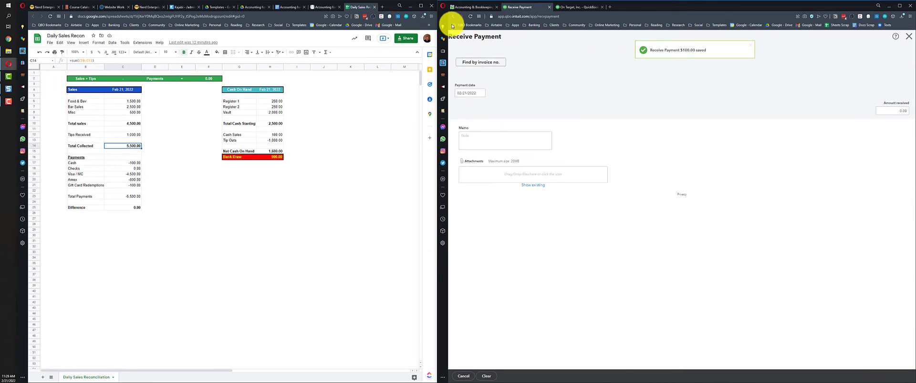
# Step: Choose Restaurant Sales and create Visa / MC as a credit card payment method
pyautogui.click(481, 64)
pyautogui.write('rest')
pyautogui.click(471, 84)
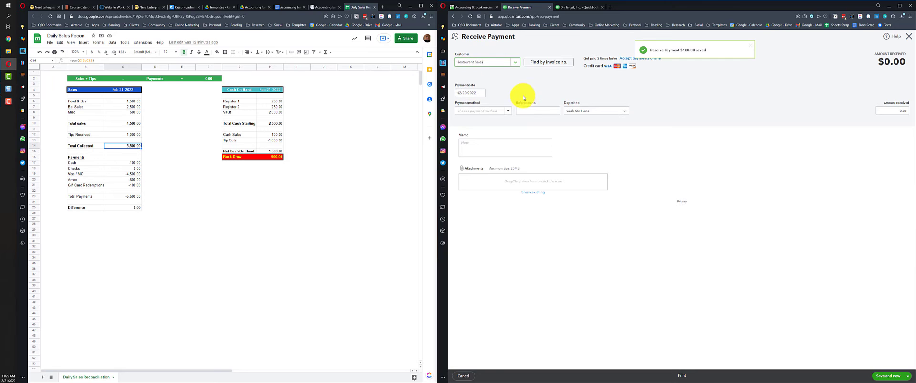
pyautogui.click(500, 112)
pyautogui.write('Visa / MC')
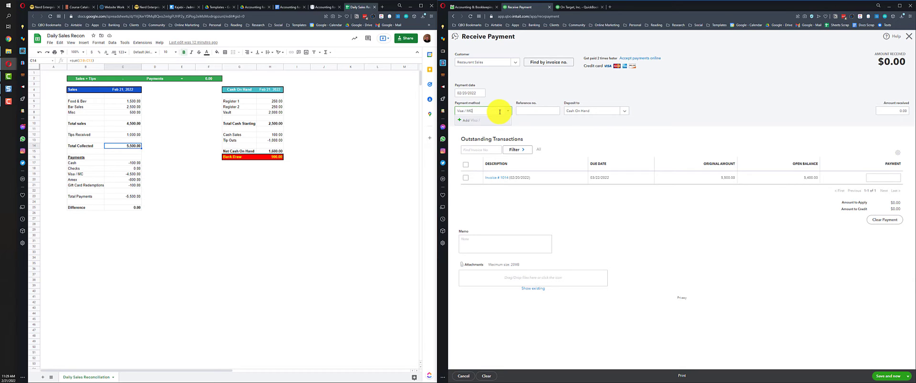
pyautogui.click(473, 121)
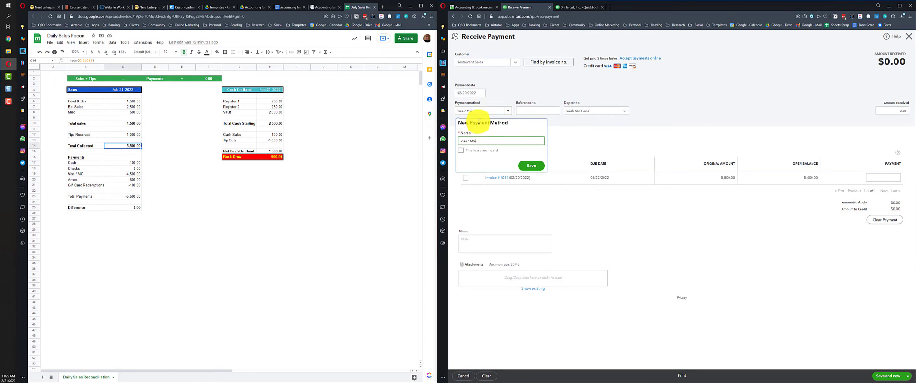
pyautogui.click(461, 151)
pyautogui.click(538, 167)
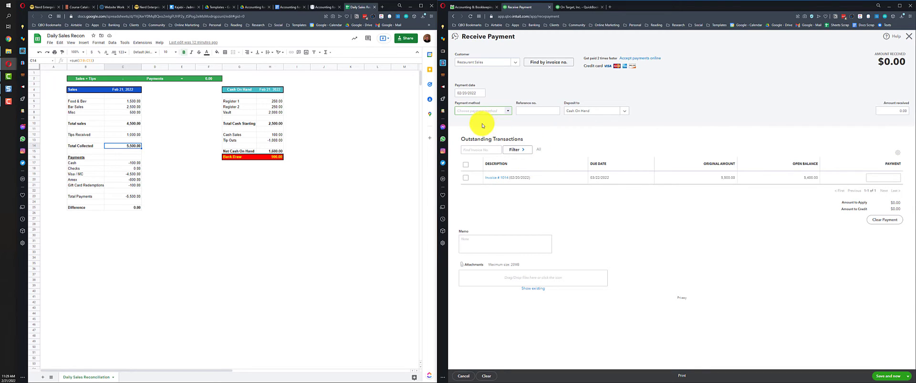
# Step: After reloading the page, reselect Restaurant Sales and the Visa / MC payment method
pyautogui.click(506, 112)
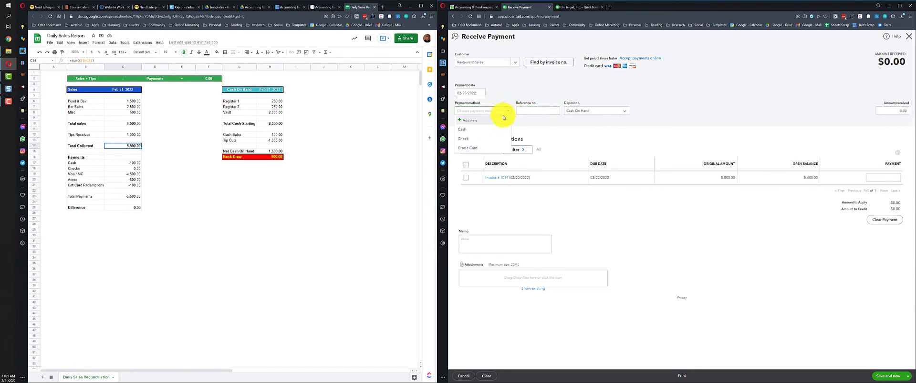
pyautogui.click(472, 121)
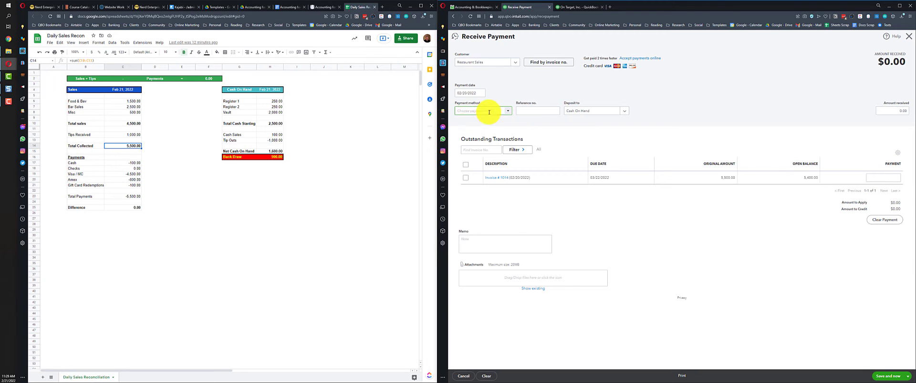
pyautogui.click(470, 16)
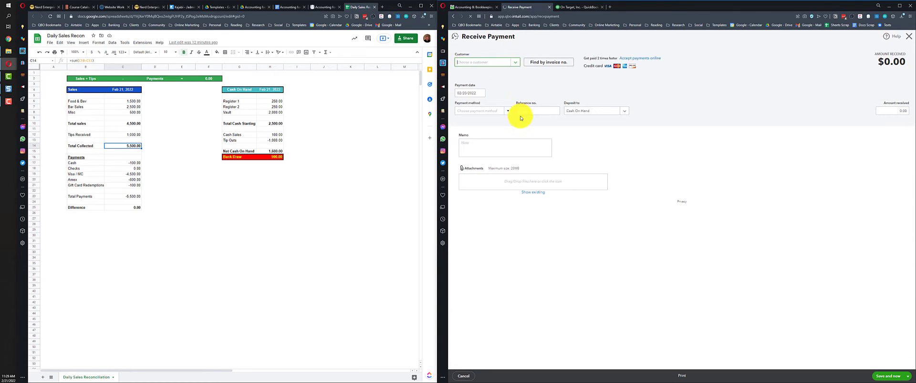
pyautogui.click(475, 62)
pyautogui.write('res')
pyautogui.click(474, 86)
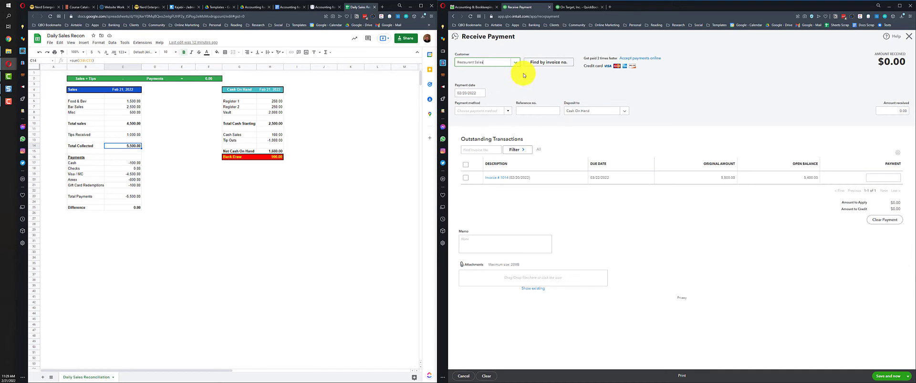
pyautogui.click(508, 115)
pyautogui.click(470, 158)
pyautogui.click(589, 113)
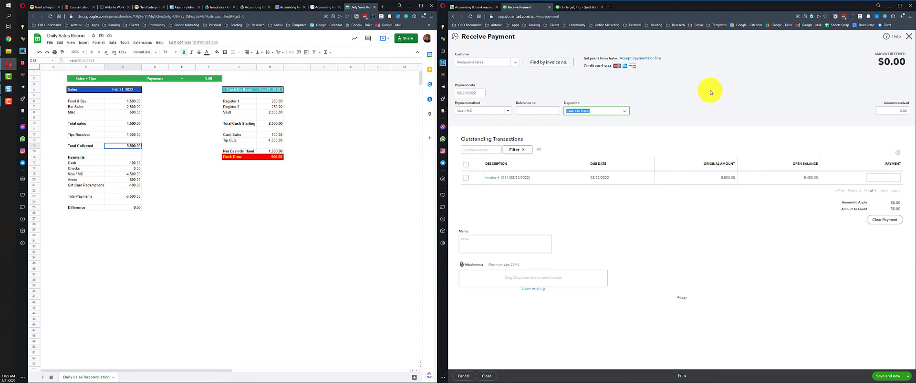
# Step: Create a Visa / MC Clearing deposit account with Cash on hand detail type
pyautogui.write('Visa / MC Clearing')
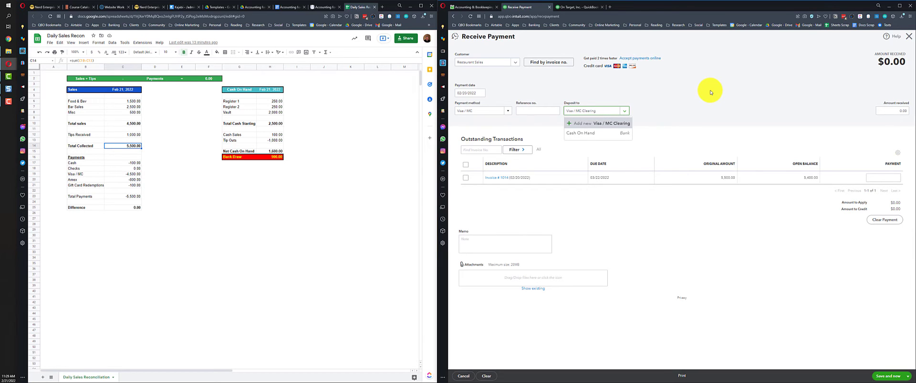
pyautogui.click(612, 123)
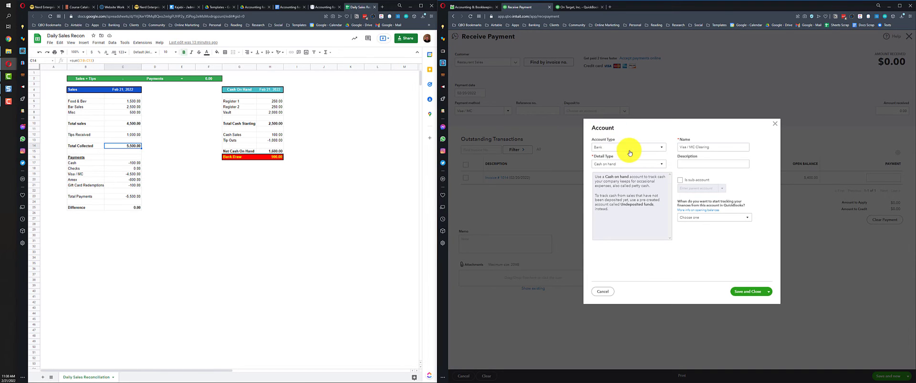
pyautogui.click(623, 167)
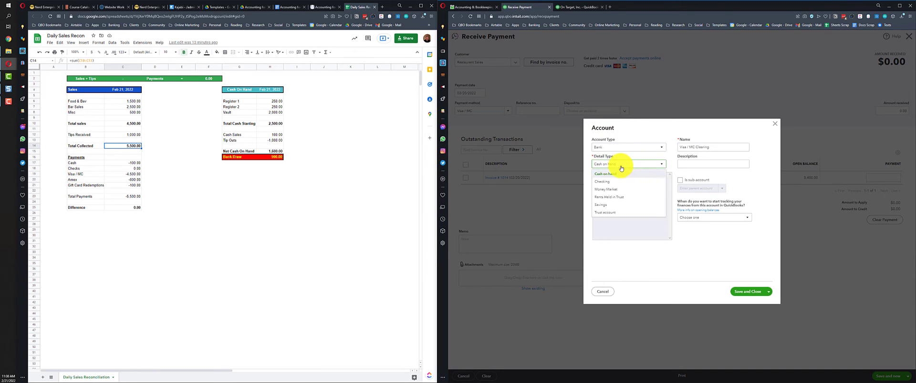
pyautogui.click(621, 168)
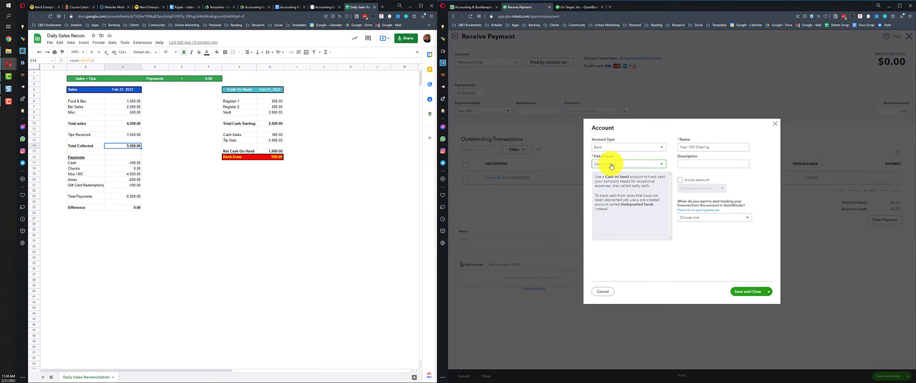
pyautogui.click(752, 293)
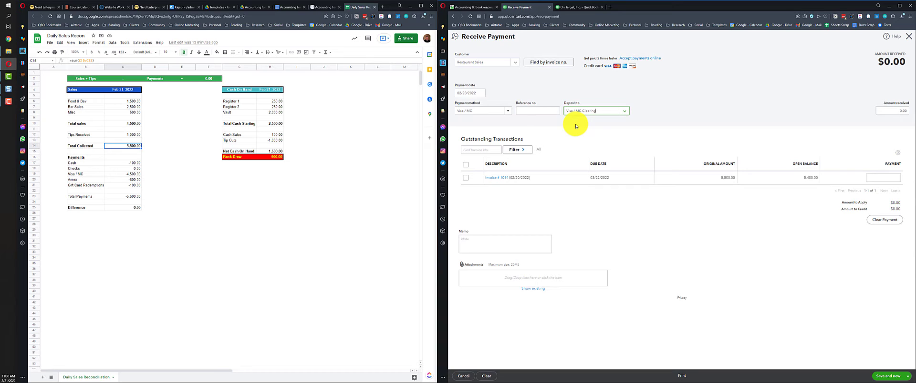
# Step: Apply $4,500.00 to Invoice #1014 and save the payment, starting a new one
pyautogui.click(465, 178)
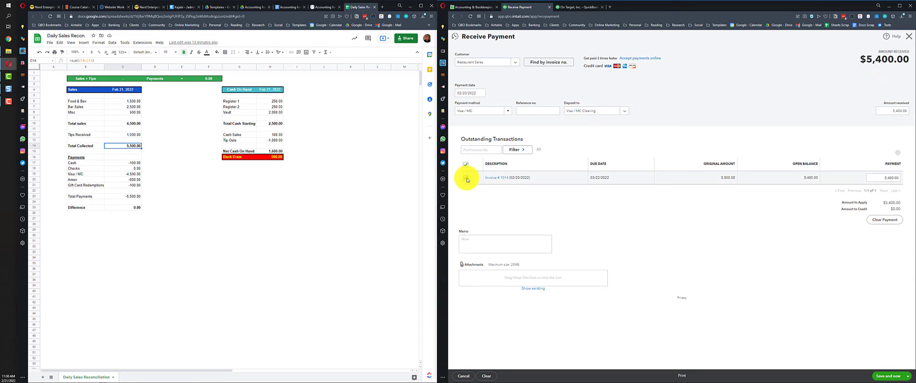
pyautogui.click(892, 110)
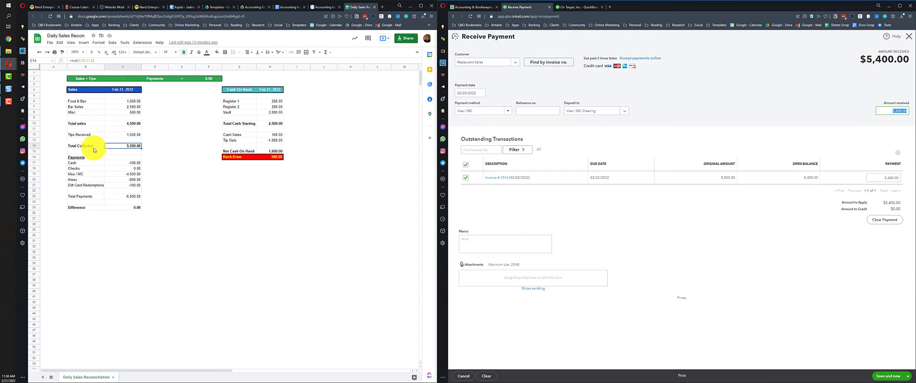
pyautogui.click(123, 174)
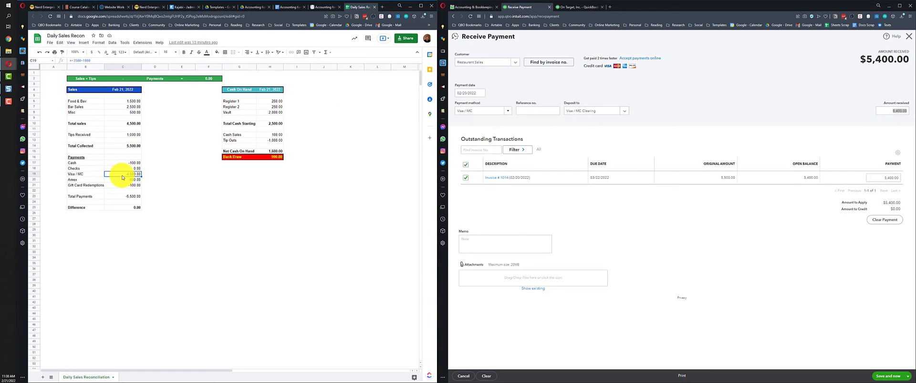
pyautogui.click(891, 112)
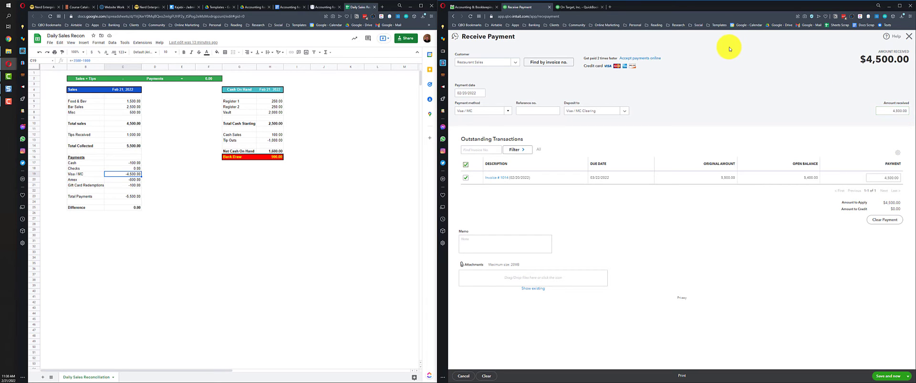
pyautogui.click(888, 376)
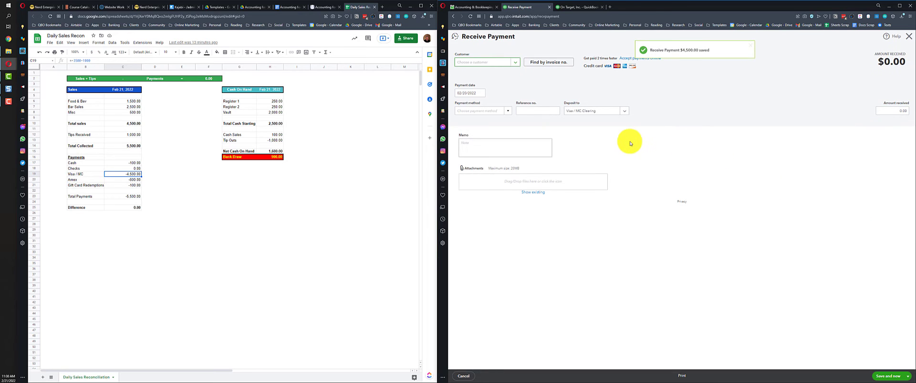
# Step: Choose Restaurant Sales and add Amex as a new credit card payment method
pyautogui.write('res')
pyautogui.click(480, 87)
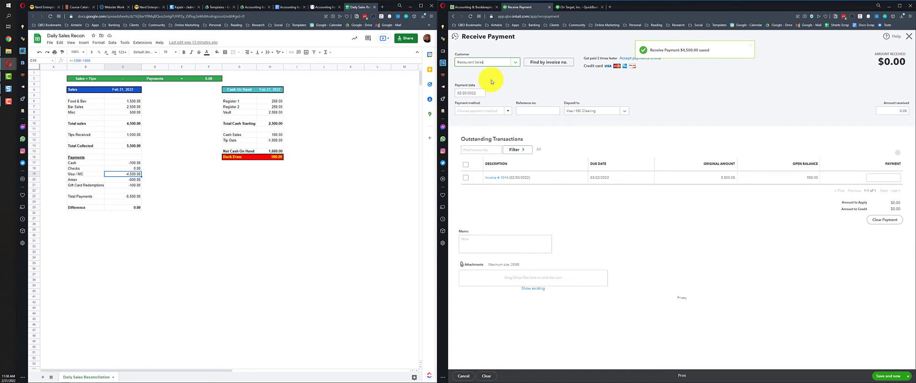
pyautogui.click(508, 112)
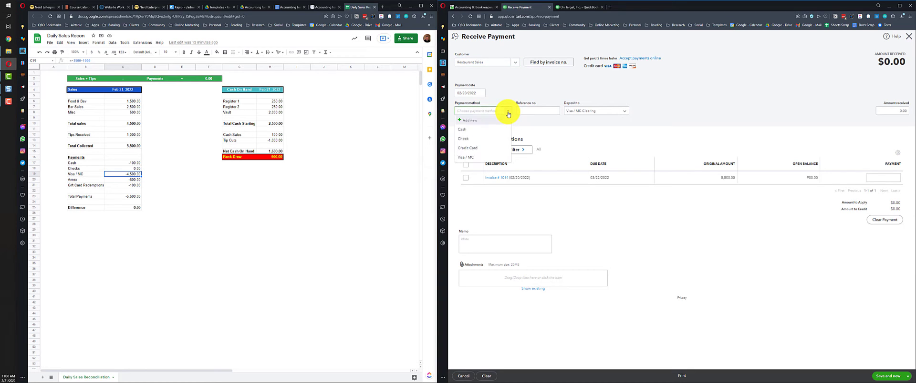
pyautogui.click(507, 113)
pyautogui.write('Amex')
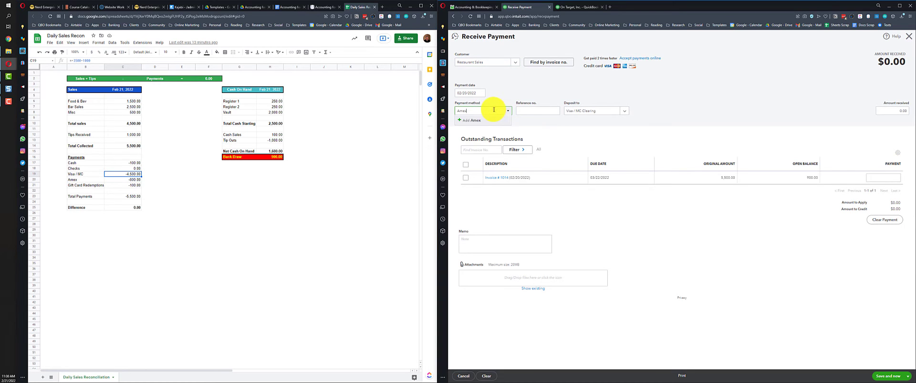
pyautogui.click(474, 120)
pyautogui.click(461, 150)
pyautogui.click(531, 166)
# Step: Create and select a new Amex Clearing deposit account
pyautogui.click(602, 111)
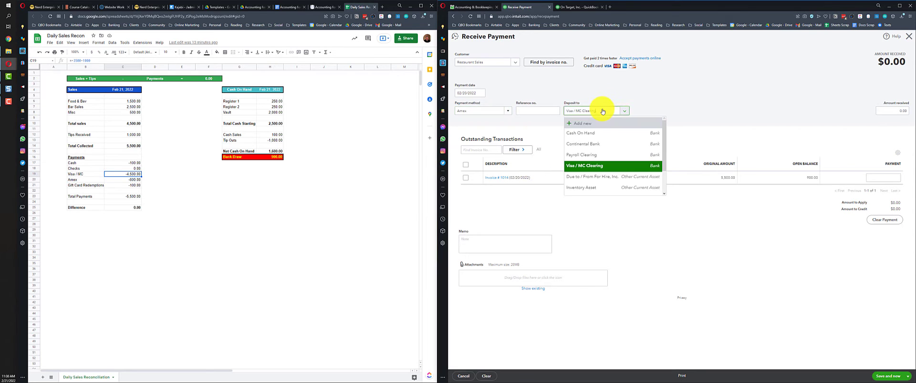
pyautogui.write('Amex')
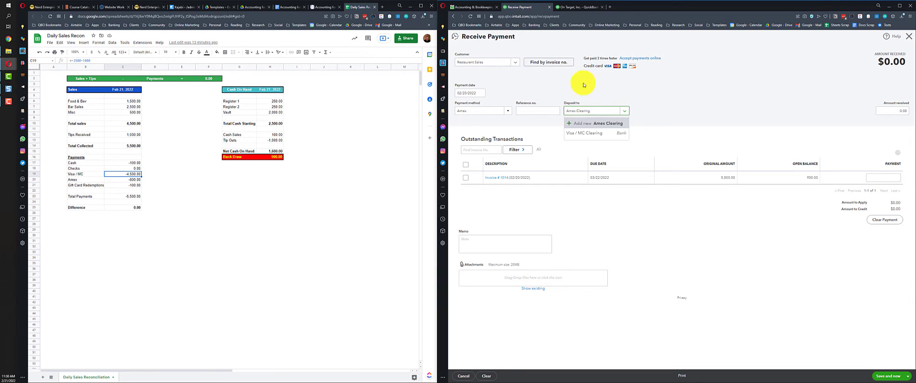
pyautogui.click(599, 124)
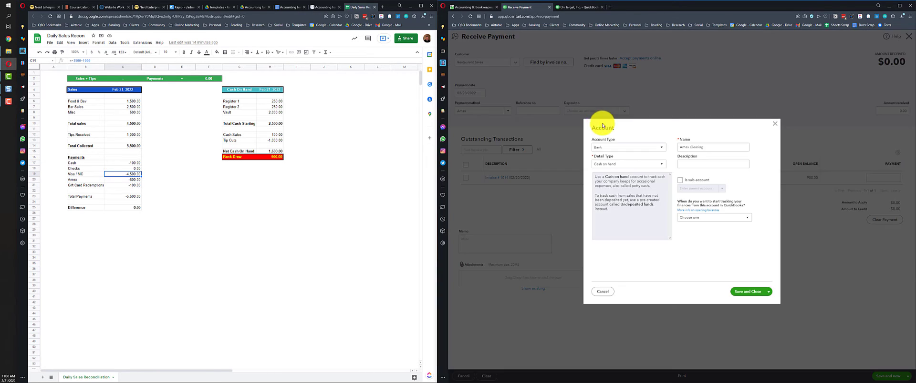
pyautogui.click(747, 291)
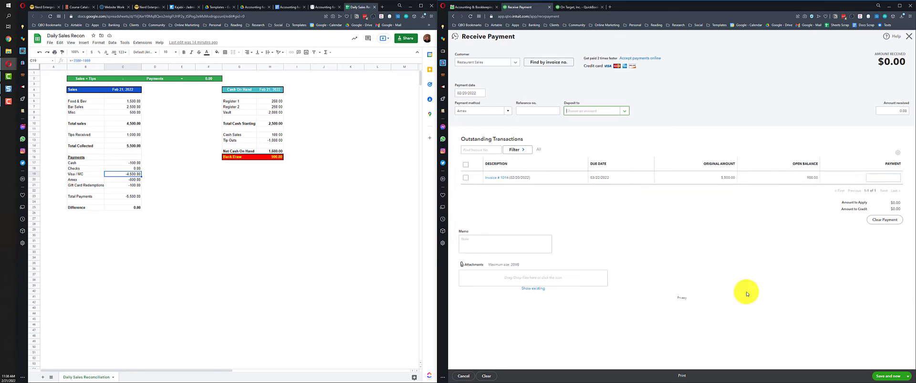
# Step: Apply $800.00 to Invoice #1014 and save the payment, starting a new one
pyautogui.click(466, 178)
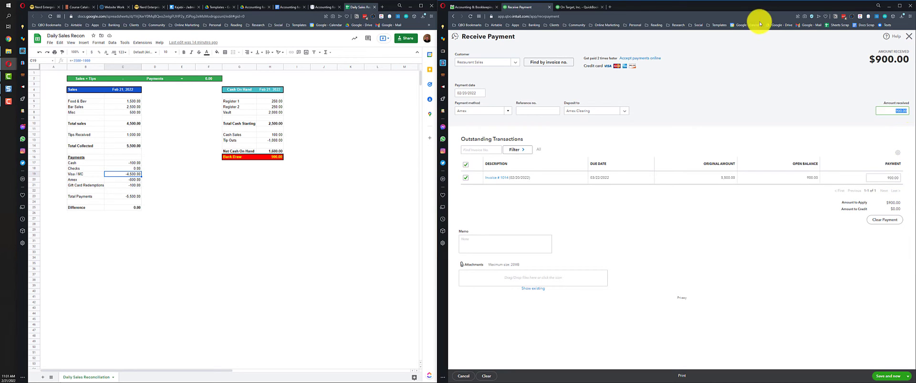
pyautogui.write('-800')
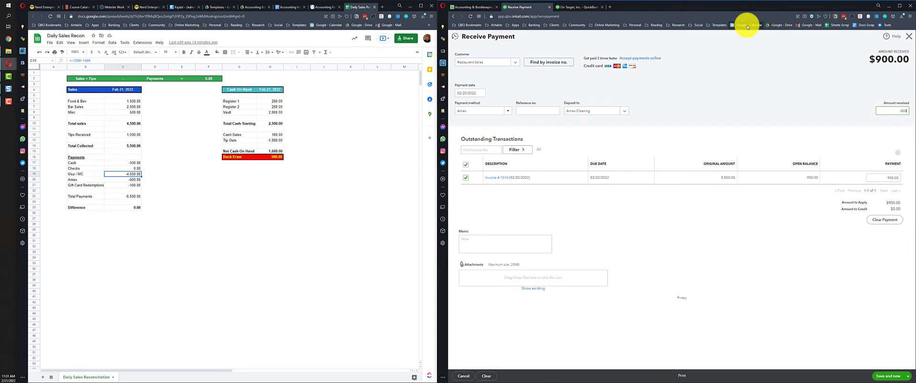
pyautogui.press('Tab')
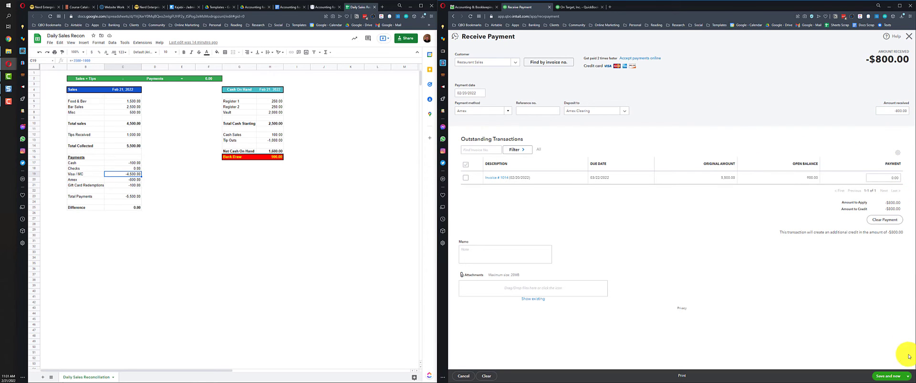
pyautogui.click(892, 110)
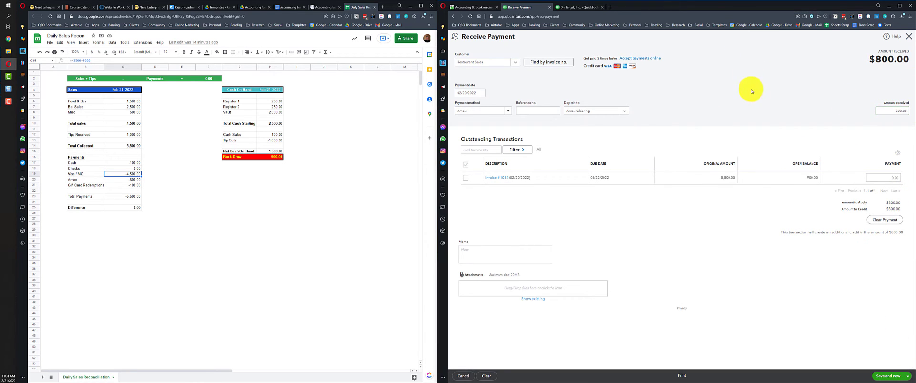
pyautogui.click(883, 177)
pyautogui.write('800.00')
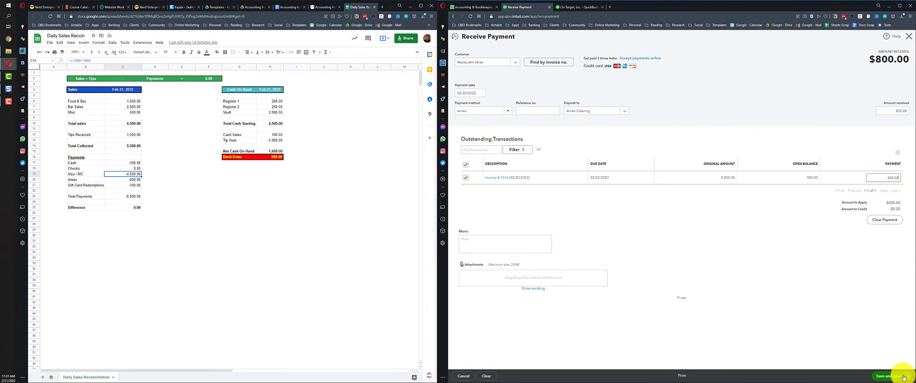
pyautogui.click(904, 377)
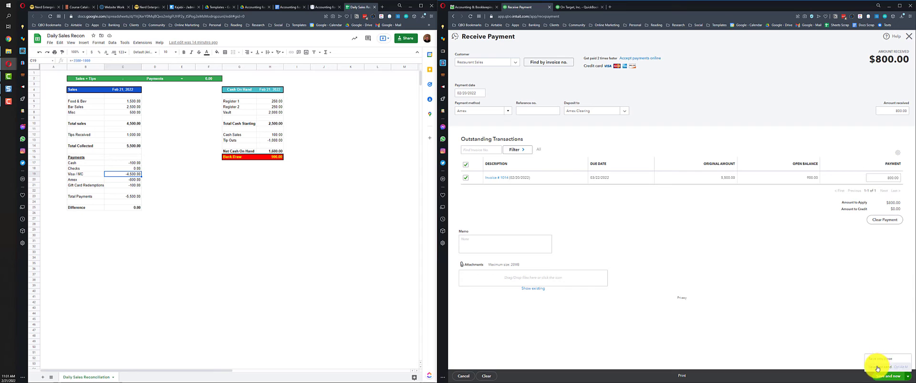
pyautogui.click(885, 379)
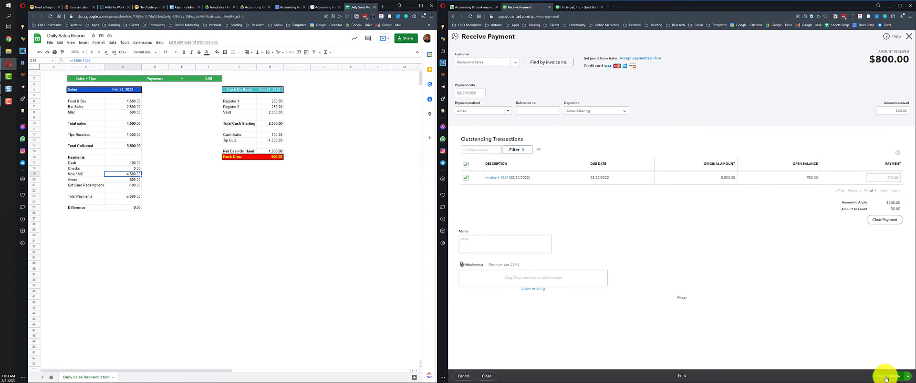
pyautogui.click(886, 377)
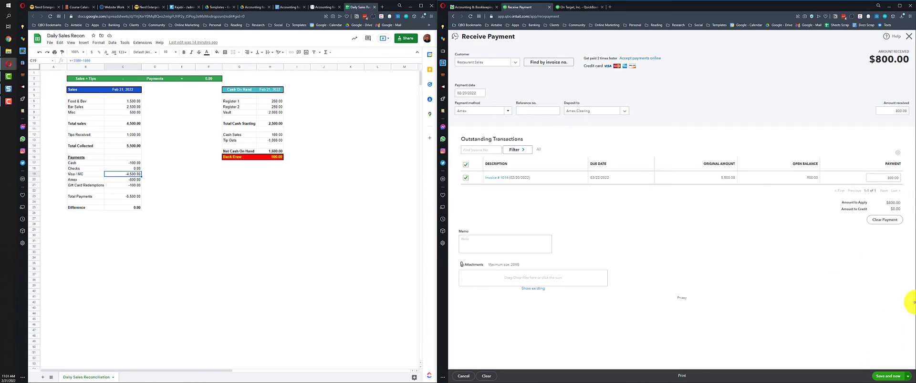
# Step: Pick Restaurant Sales, add a Gift Card payment method, and enter Gift Card Liability as deposit account
pyautogui.click(474, 64)
pyautogui.write('Res')
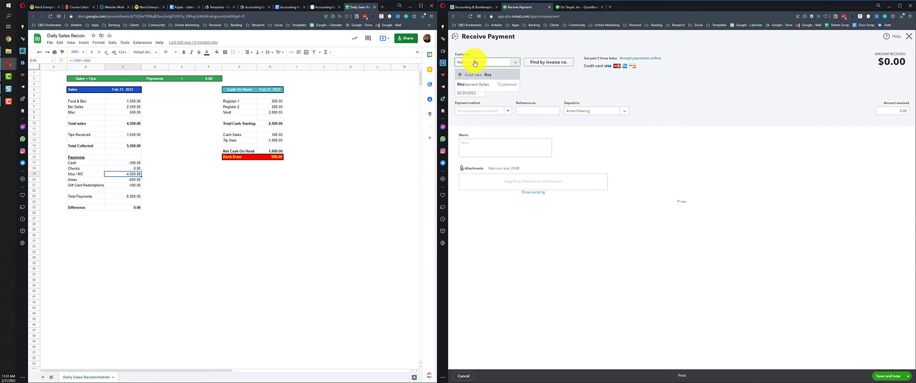
pyautogui.click(478, 84)
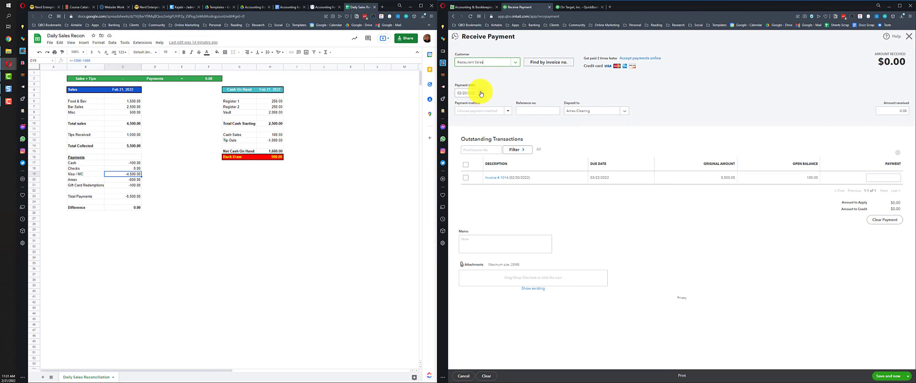
pyautogui.click(508, 111)
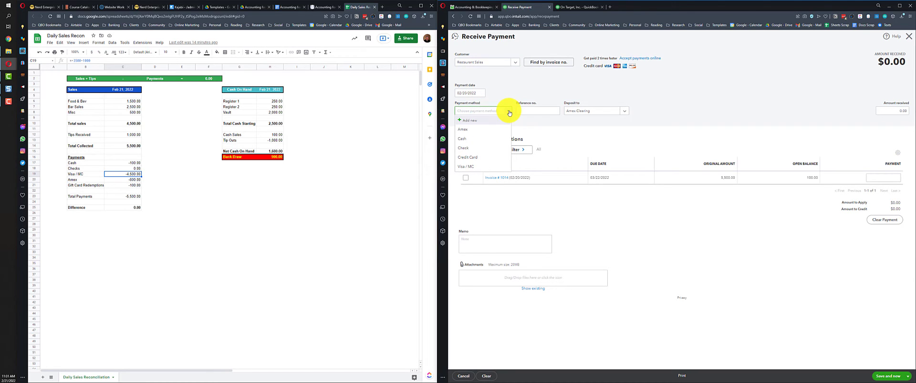
pyautogui.write('Gift Card')
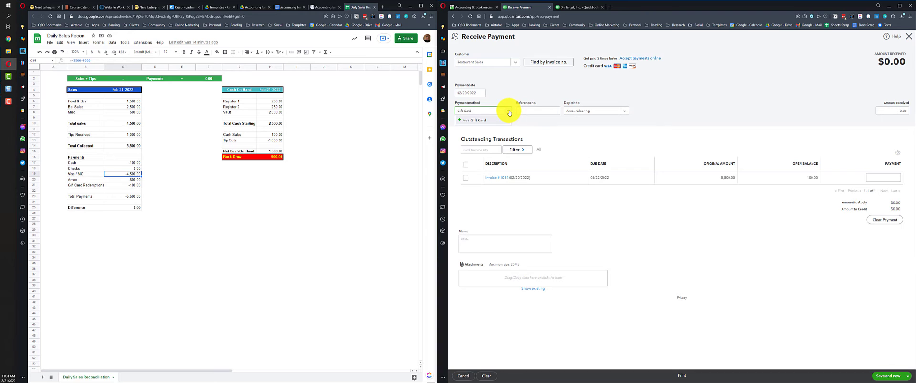
pyautogui.click(479, 120)
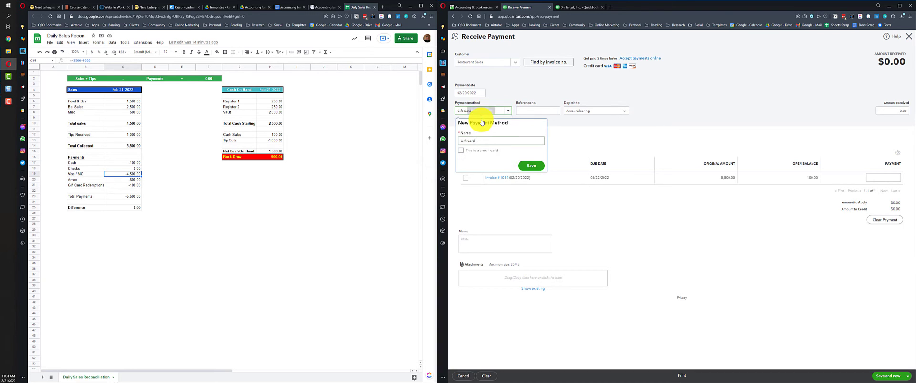
pyautogui.click(529, 167)
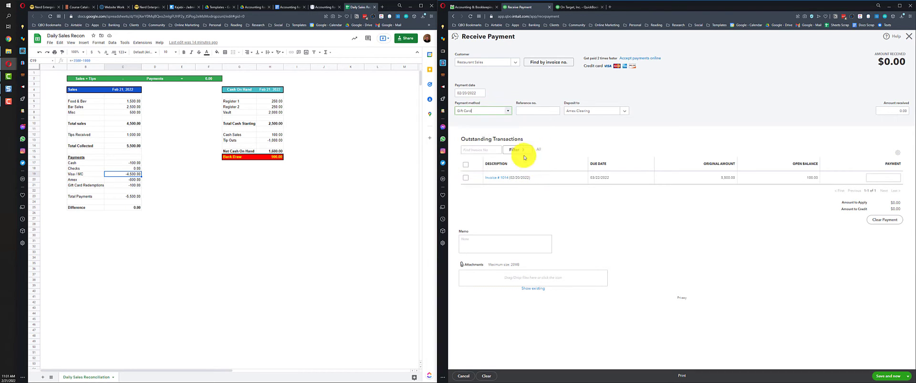
pyautogui.click(593, 110)
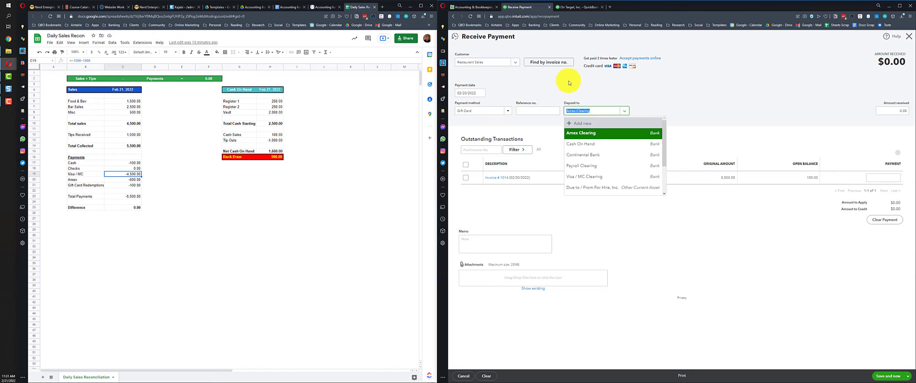
pyautogui.write('Gift Car')
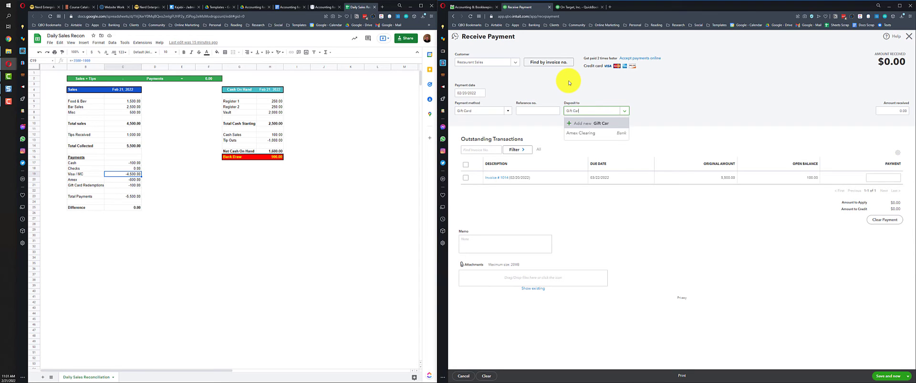
pyautogui.write('d Liability')
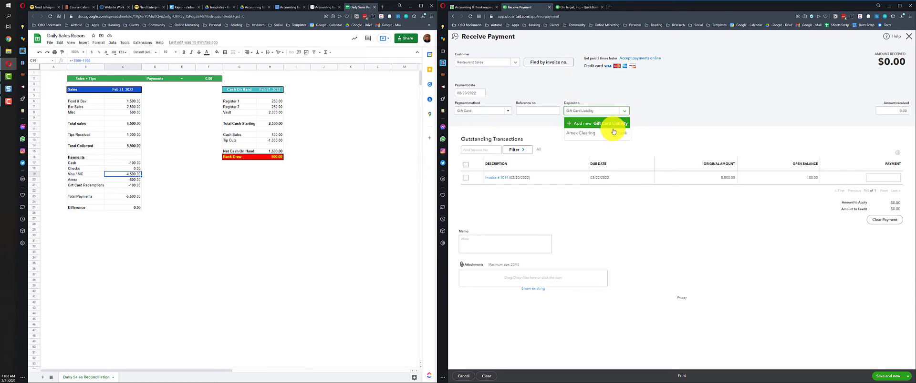
# Step: Create Gift Card Liability as an Other Current Assets account with Other Current Assets detail
pyautogui.click(610, 123)
pyautogui.click(614, 148)
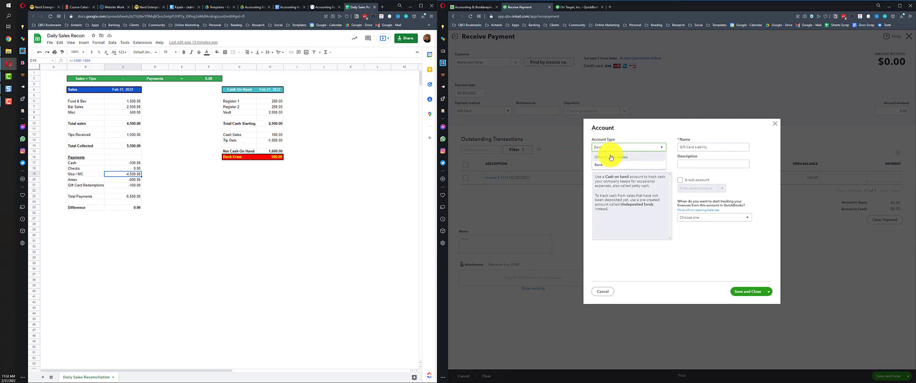
pyautogui.click(611, 157)
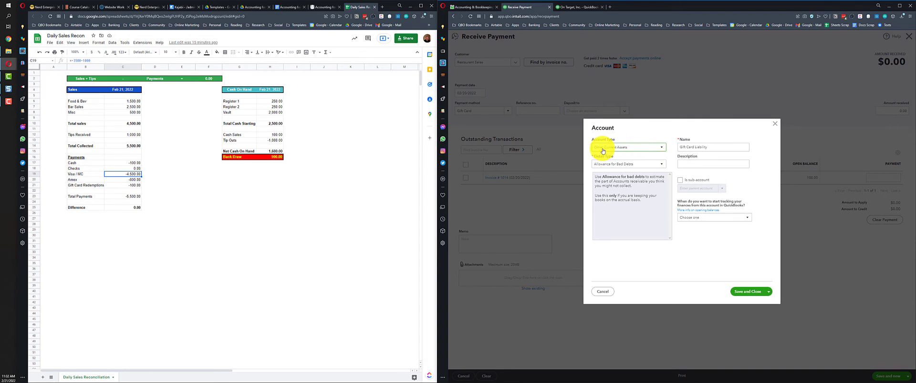
pyautogui.click(629, 164)
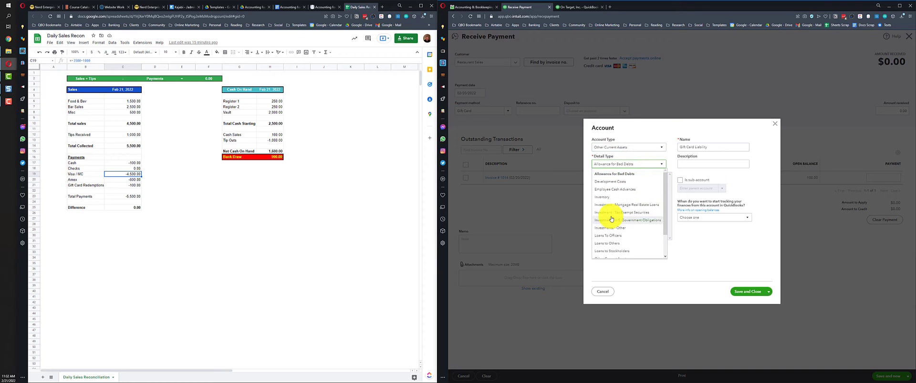
pyautogui.scroll(-1, 605, 253)
pyautogui.click(605, 237)
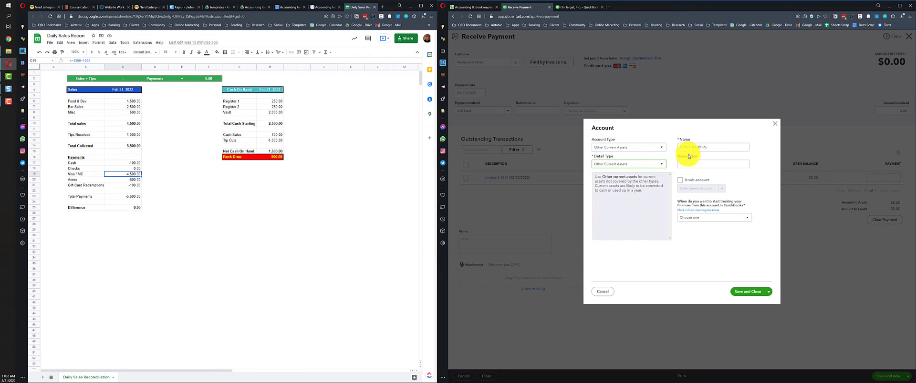
pyautogui.click(752, 292)
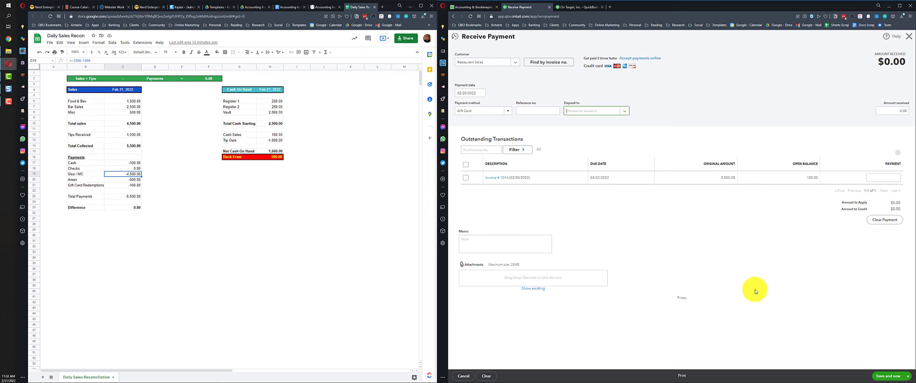
# Step: Apply the $100 Gift Card payment to invoice 1014 and save and close it
pyautogui.click(465, 177)
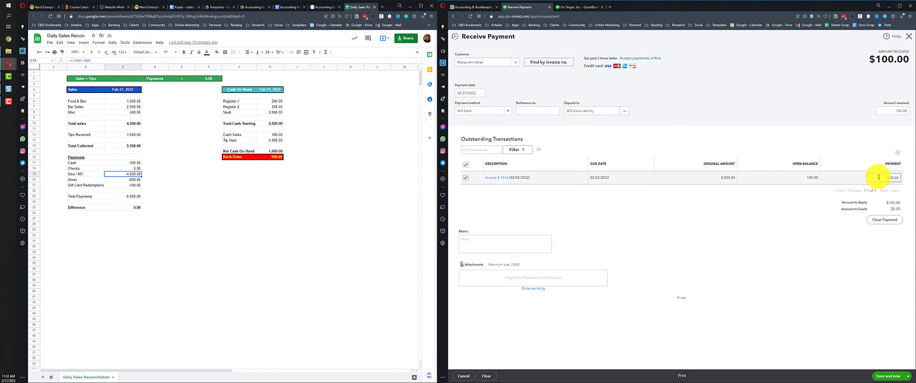
pyautogui.click(135, 185)
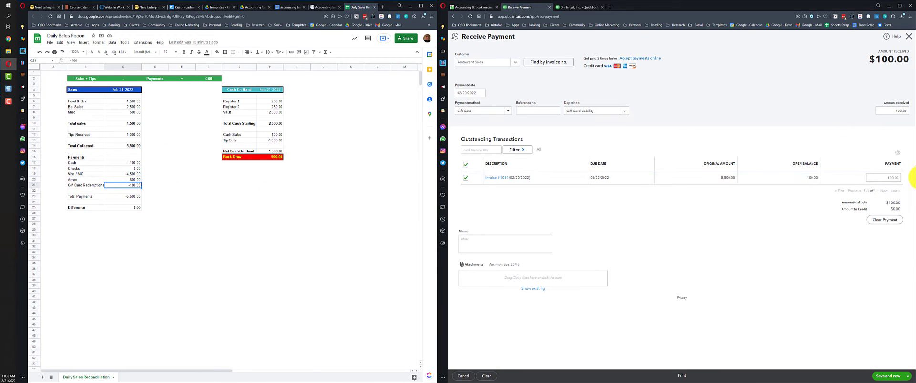
pyautogui.click(909, 377)
pyautogui.click(876, 361)
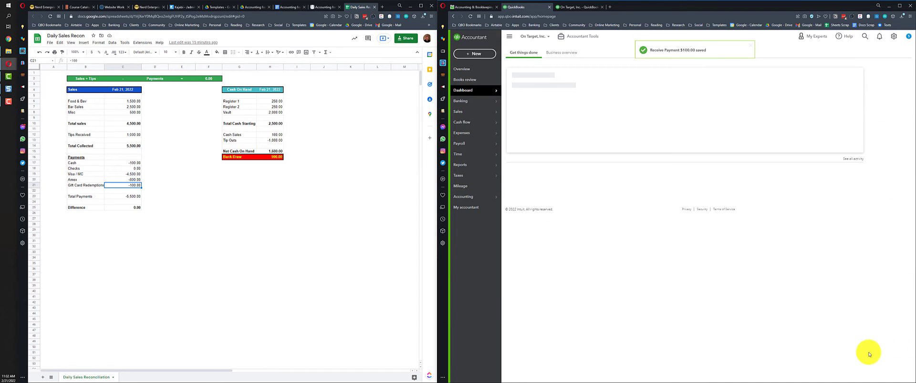
# Step: Drill into Cash On Hand from the Balance Sheet: 2,500.00 deposit plus 100.00 payment, totalling $2,600.00
pyautogui.click(565, 7)
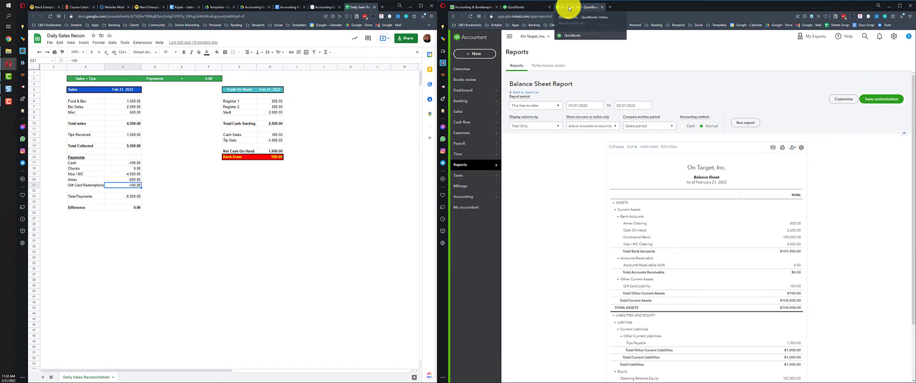
pyautogui.scroll(-2, 756, 126)
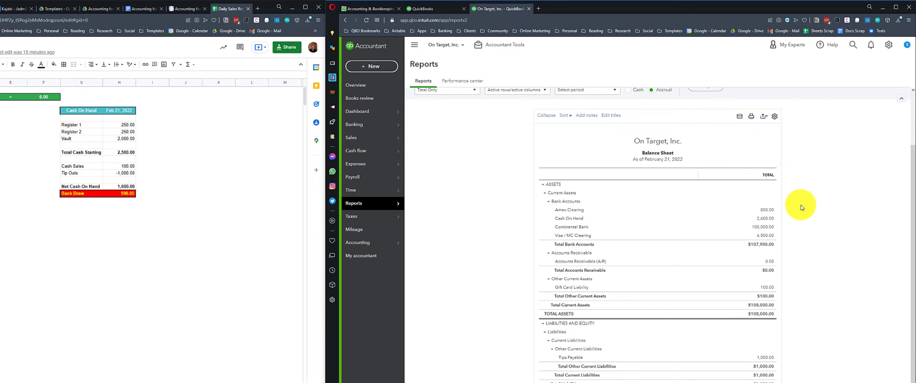
pyautogui.click(763, 219)
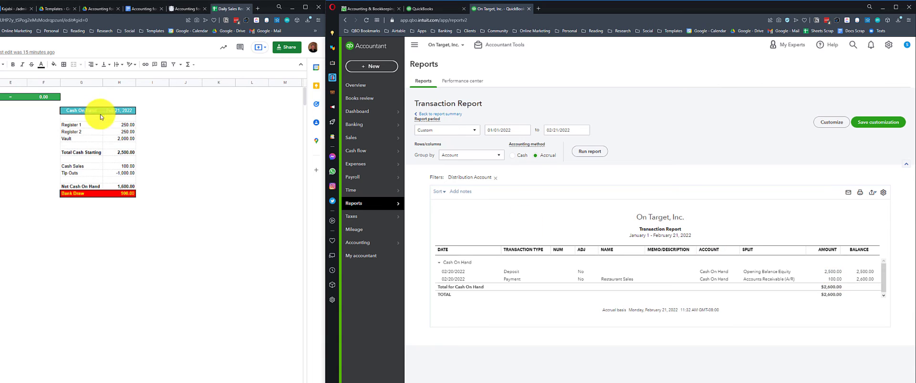
pyautogui.click(126, 166)
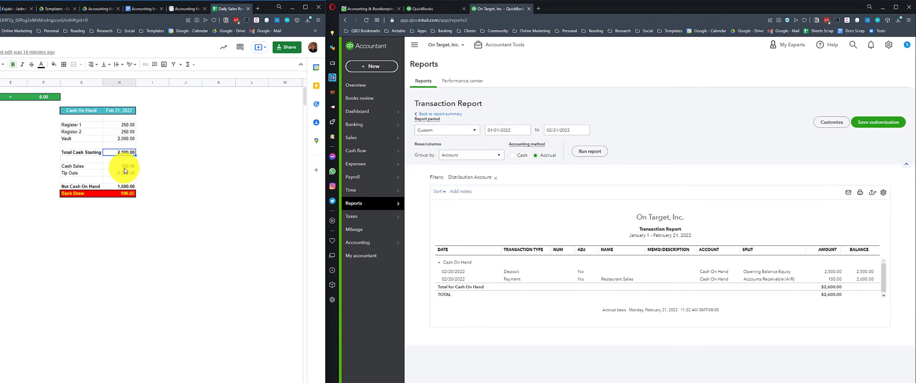
pyautogui.click(81, 174)
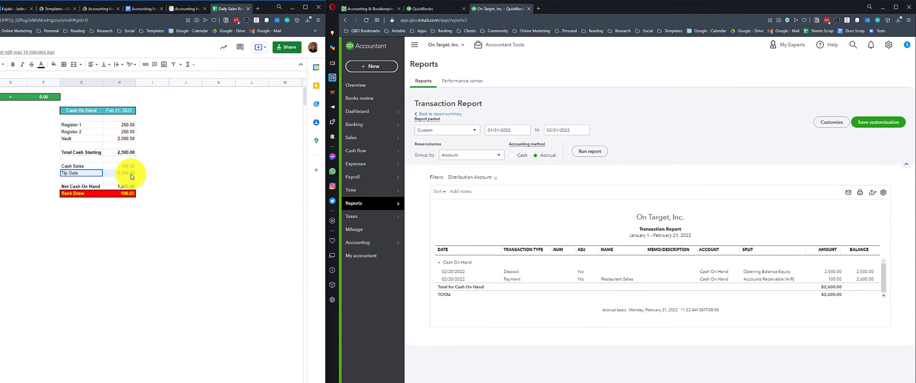
# Step: Return to the Balance Sheet summary and bring up the + New transaction menu
pyautogui.click(445, 115)
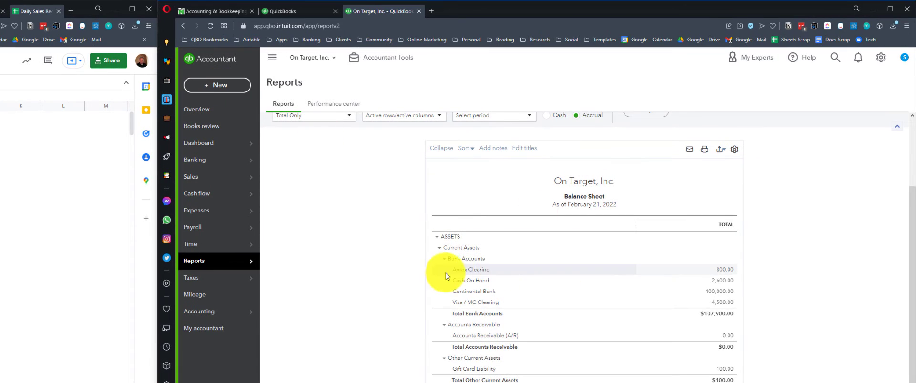
pyautogui.click(216, 85)
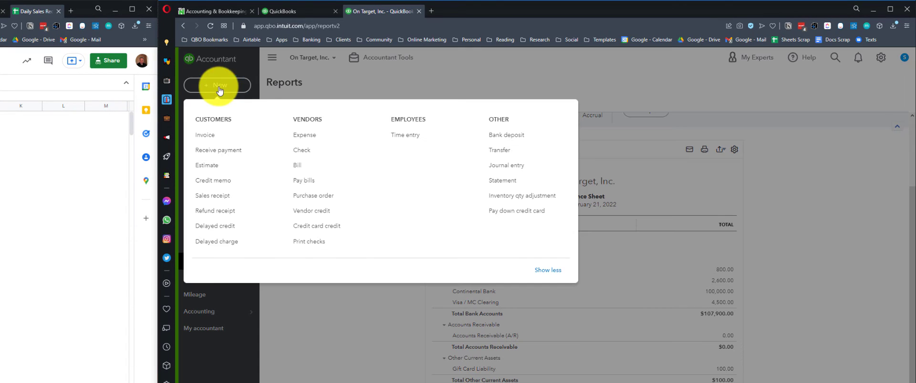
# Step: Start a new expense to a newly added payee 'Tips', paid from Cash On Hand
pyautogui.click(305, 137)
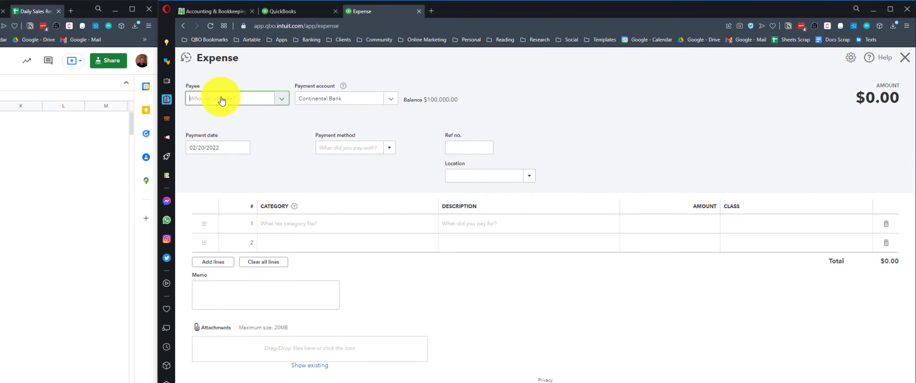
pyautogui.click(221, 99)
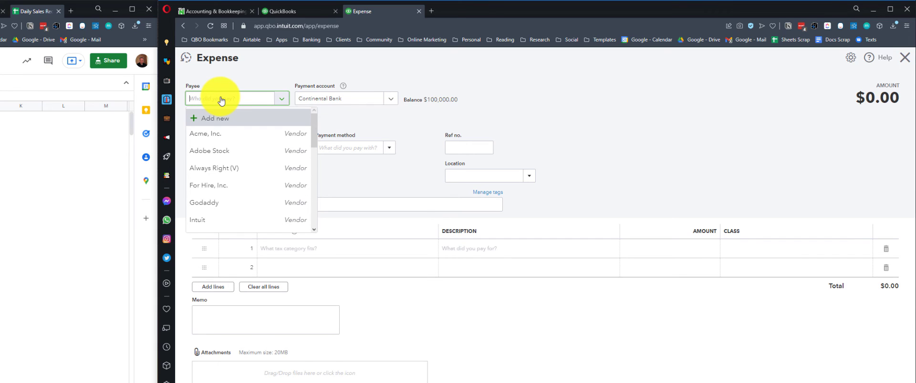
pyautogui.write('Servers')
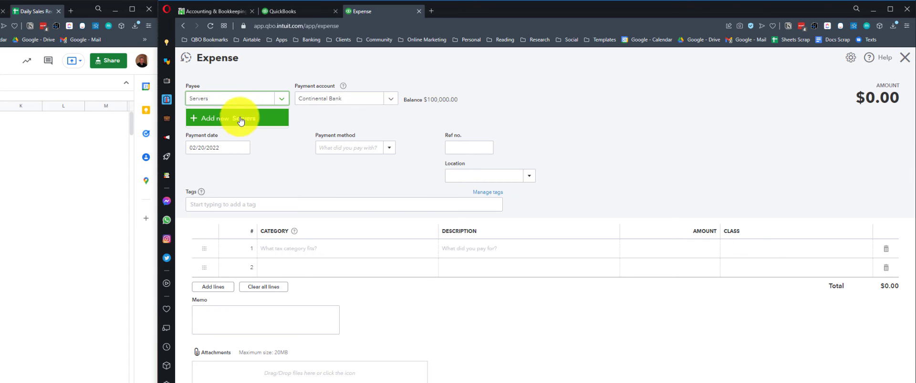
pyautogui.moveTo(212, 98); pyautogui.dragTo(181, 97)
pyautogui.write('Tips')
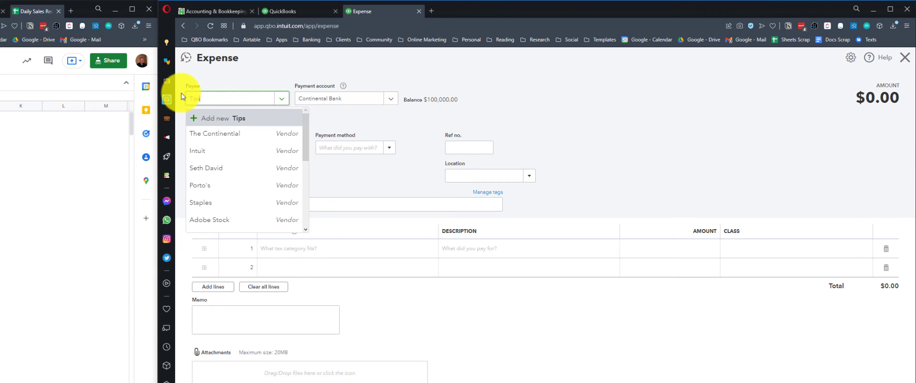
pyautogui.click(233, 117)
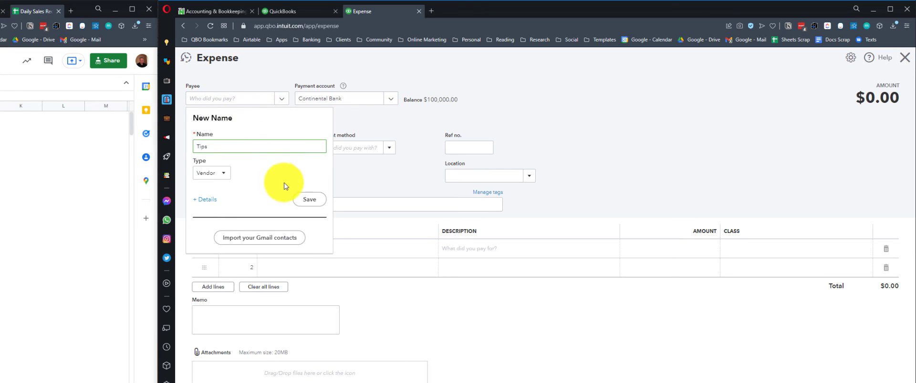
pyautogui.click(308, 198)
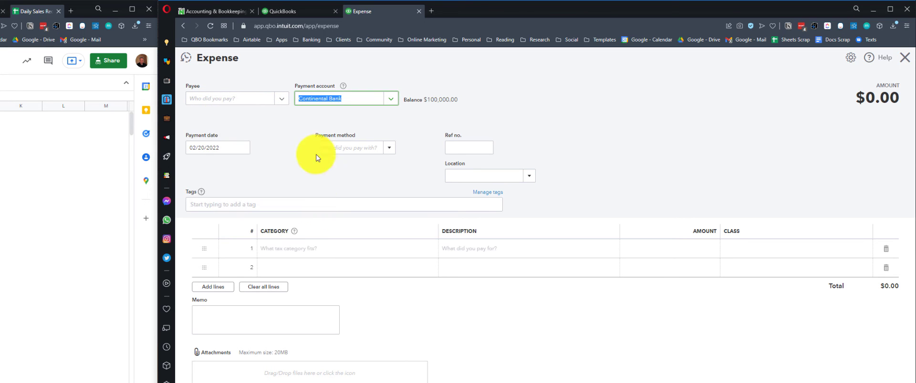
pyautogui.click(391, 97)
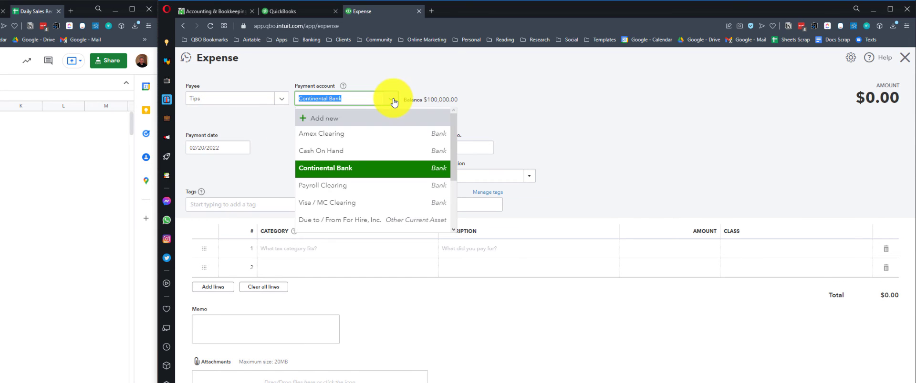
pyautogui.click(333, 152)
# Step: Add a 1,000.00 Tips Payable line described 'Tips for 2/20/22' and save the expense
pyautogui.click(286, 253)
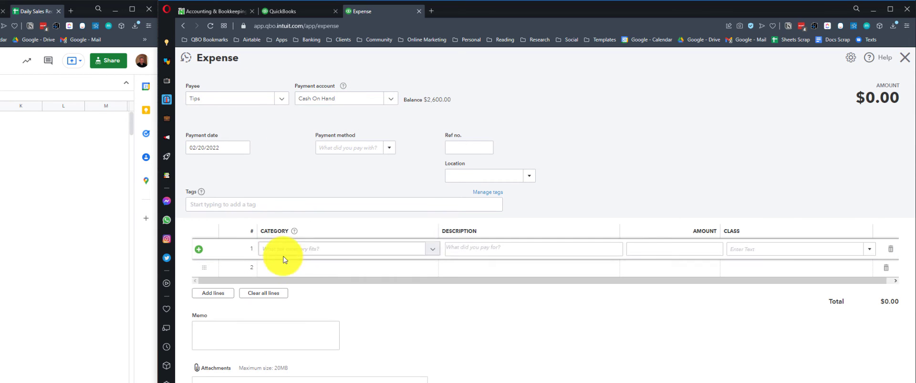
pyautogui.click(305, 253)
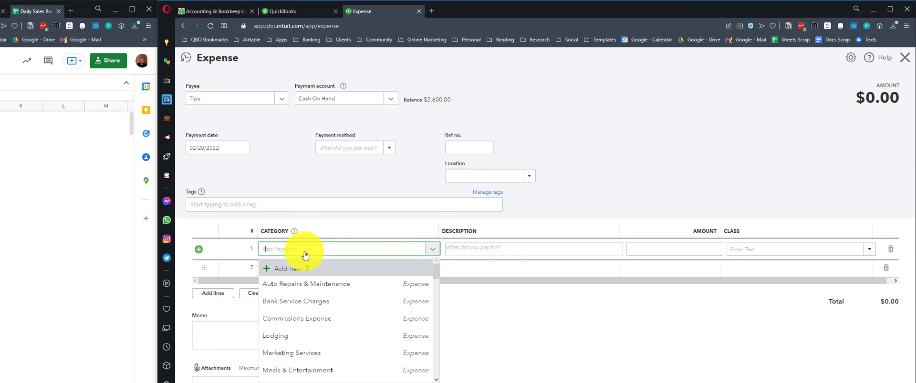
pyautogui.write('Tips')
pyautogui.click(301, 285)
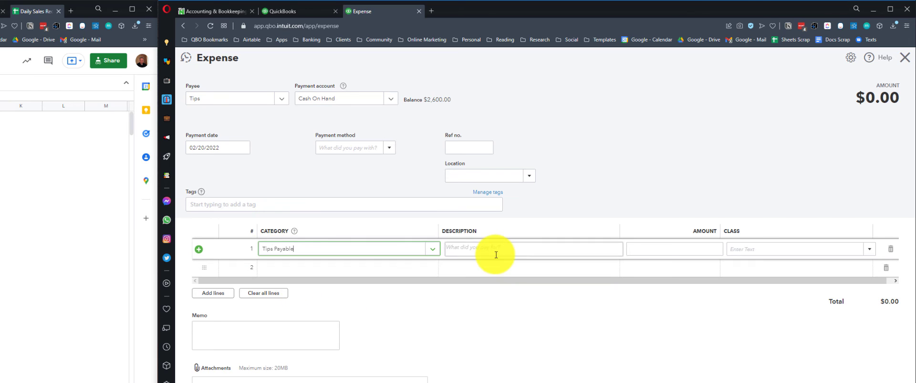
pyautogui.click(495, 251)
pyautogui.write('Tips for 2/20')
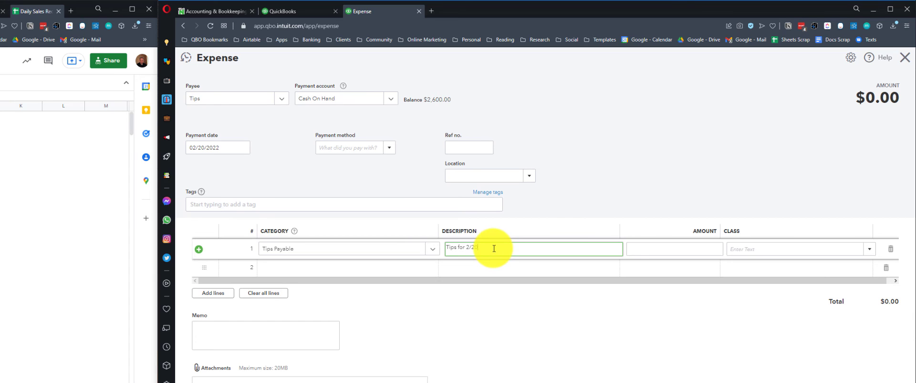
pyautogui.write('/22')
pyautogui.press('Tab')
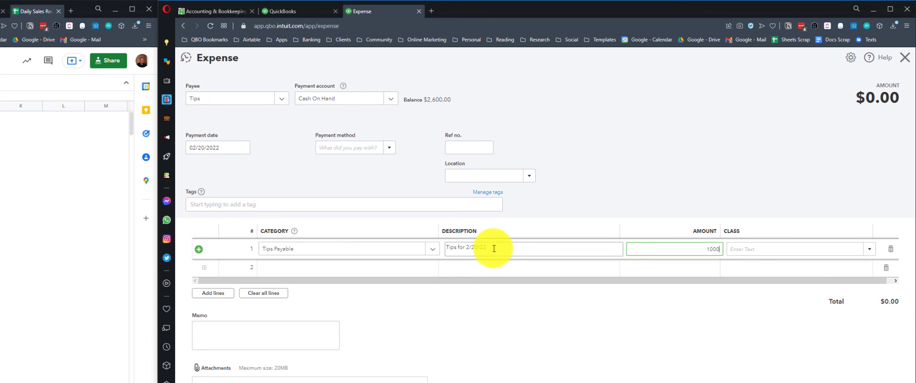
pyautogui.press('Tab')
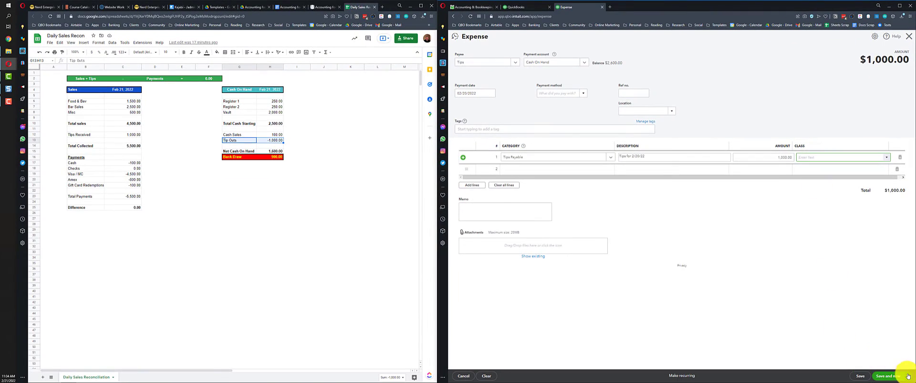
pyautogui.click(908, 377)
pyautogui.click(879, 366)
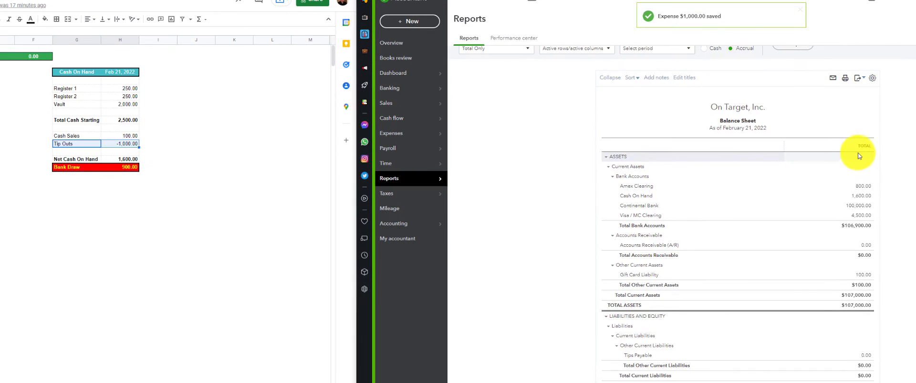
pyautogui.click(122, 162)
pyautogui.click(123, 162)
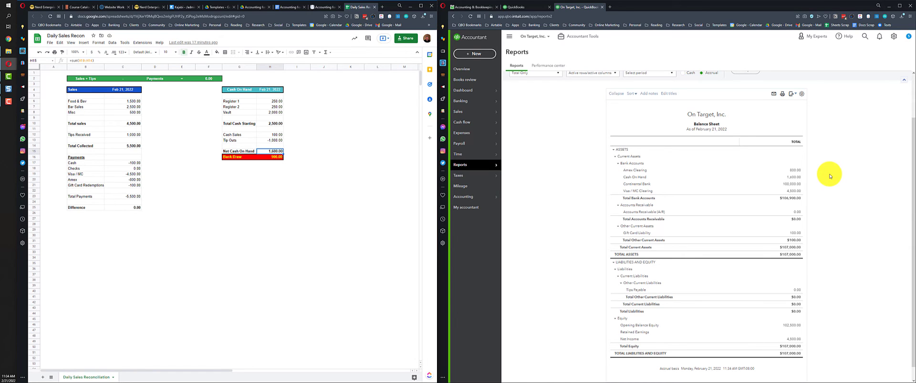
pyautogui.click(241, 157)
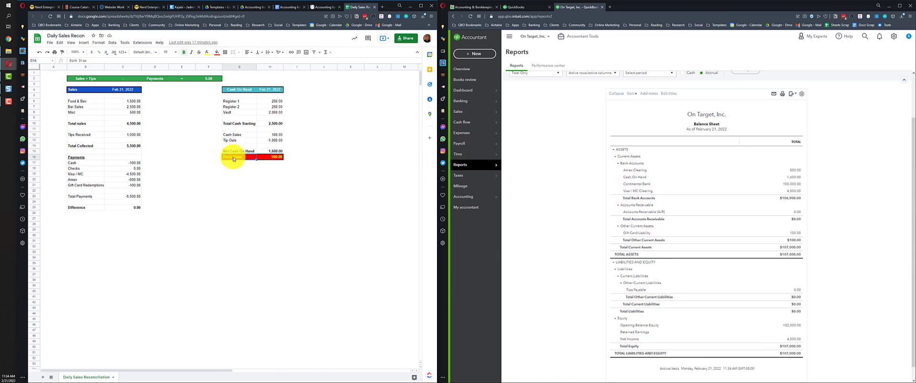
pyautogui.click(267, 157)
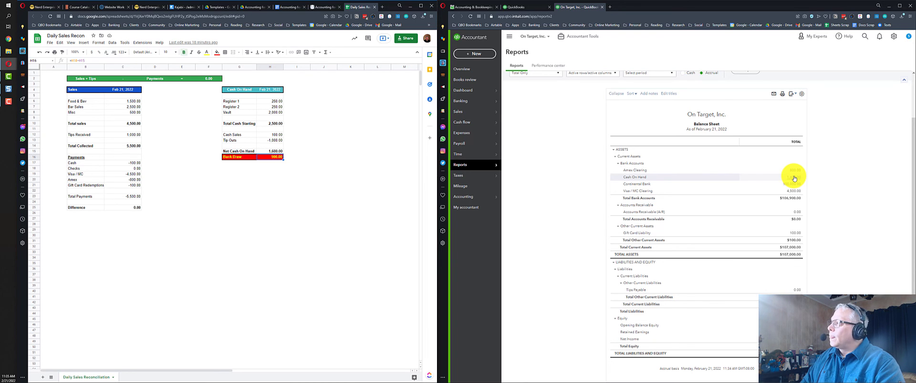
# Step: Start a new transfer from Continental Bank to Cash On Hand
pyautogui.click(474, 53)
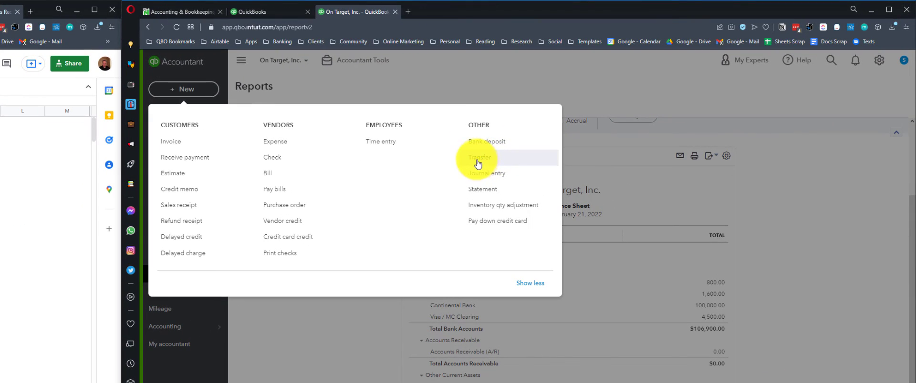
pyautogui.click(477, 162)
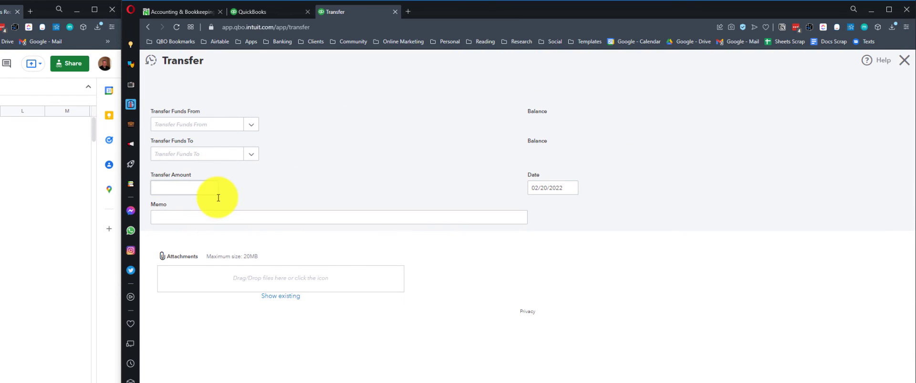
pyautogui.click(251, 128)
pyautogui.click(194, 199)
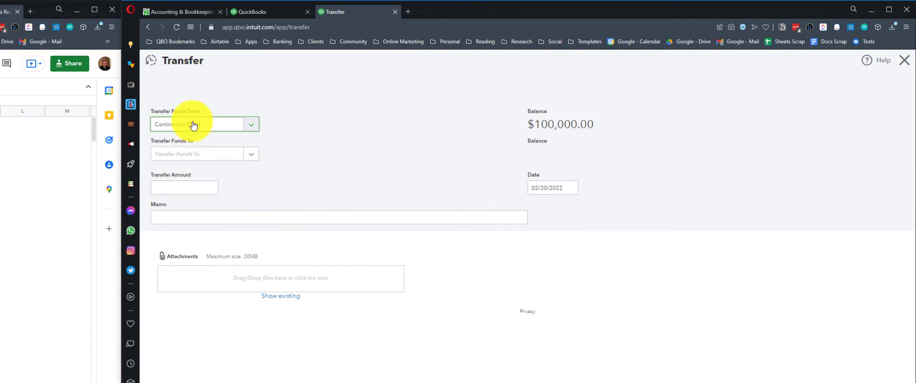
pyautogui.click(252, 155)
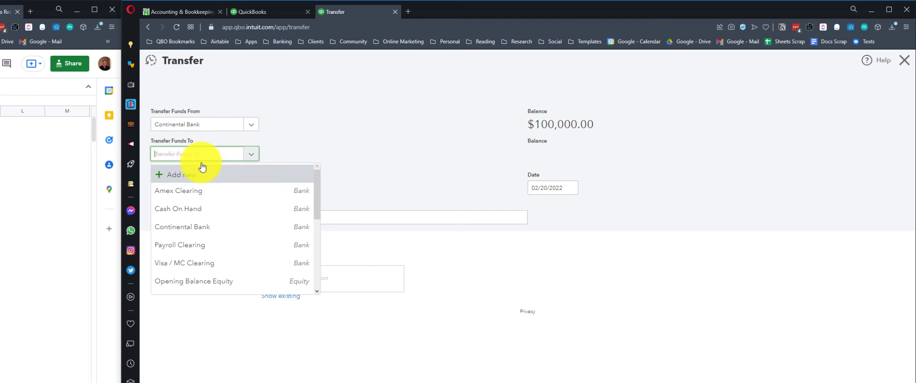
pyautogui.click(189, 210)
# Step: Enter the 900.00 amount and the memo 'Bank Draw for 2/20/22'
pyautogui.click(172, 187)
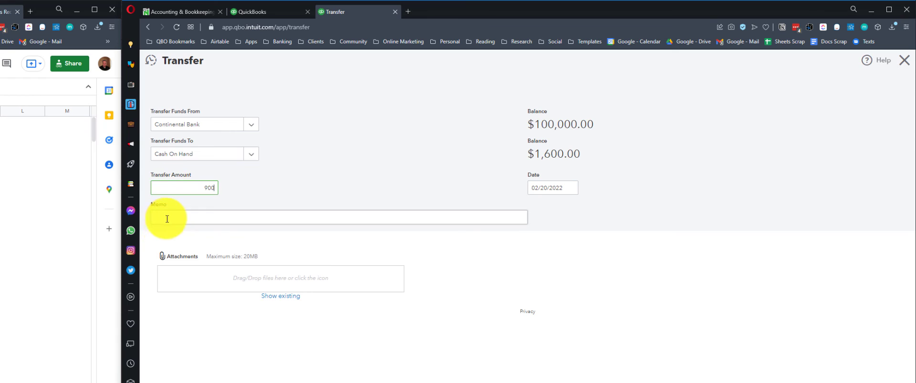
pyautogui.click(192, 217)
pyautogui.write('Bank Draw for')
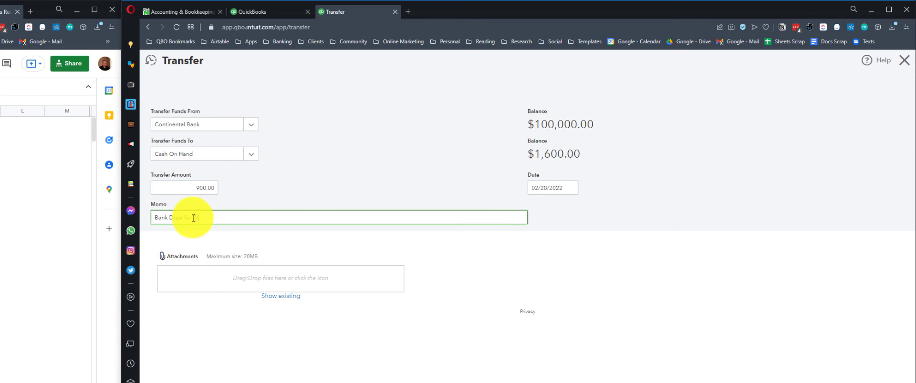
pyautogui.write(' 2/20/22')
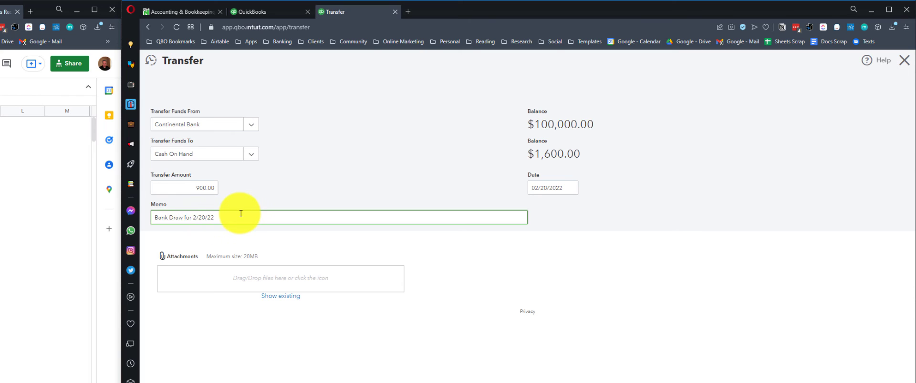
pyautogui.hotkey('ctrl', 'a')
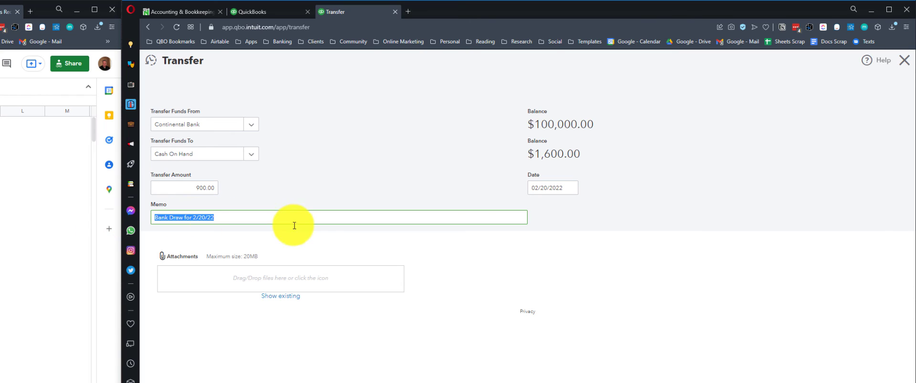
pyautogui.click(256, 218)
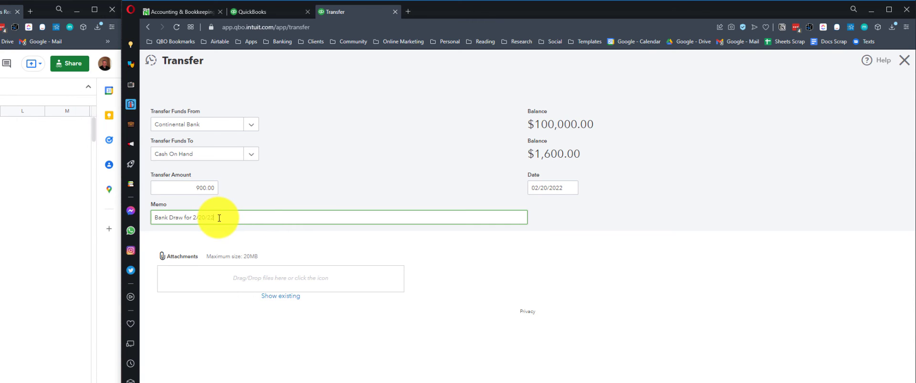
pyautogui.click(261, 113)
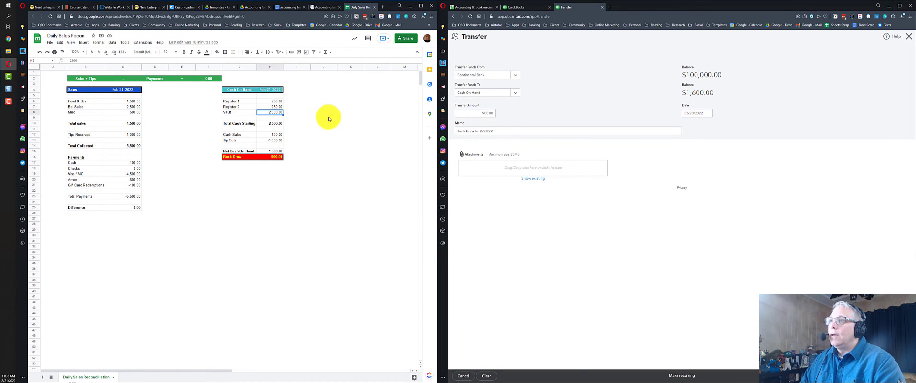
pyautogui.click(506, 129)
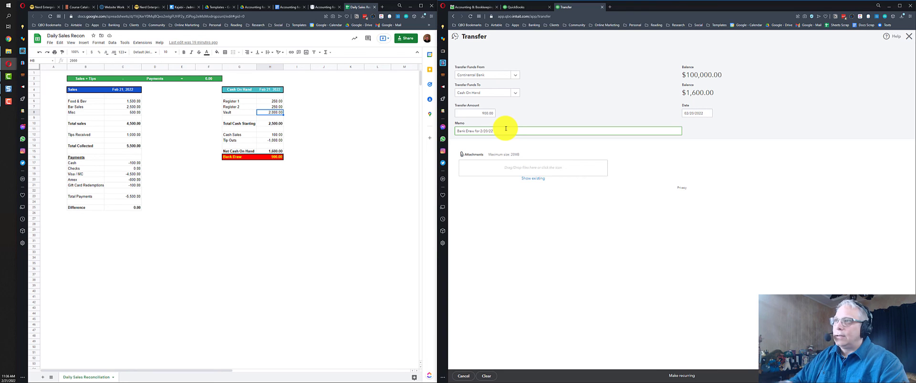
pyautogui.moveTo(477, 129); pyautogui.dragTo(491, 130)
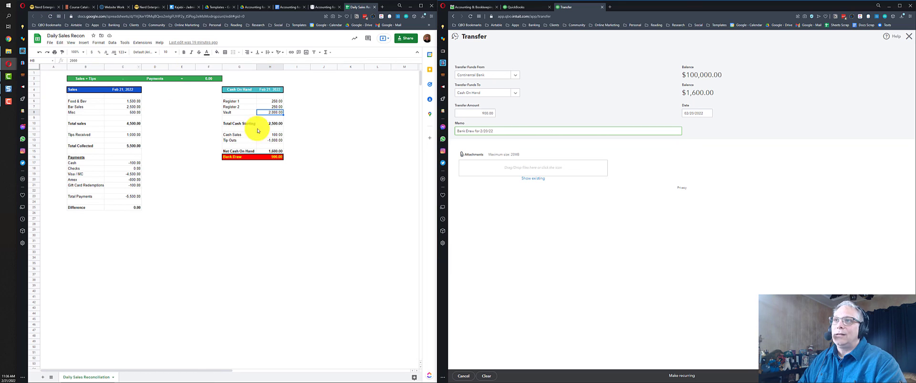
pyautogui.click(250, 114)
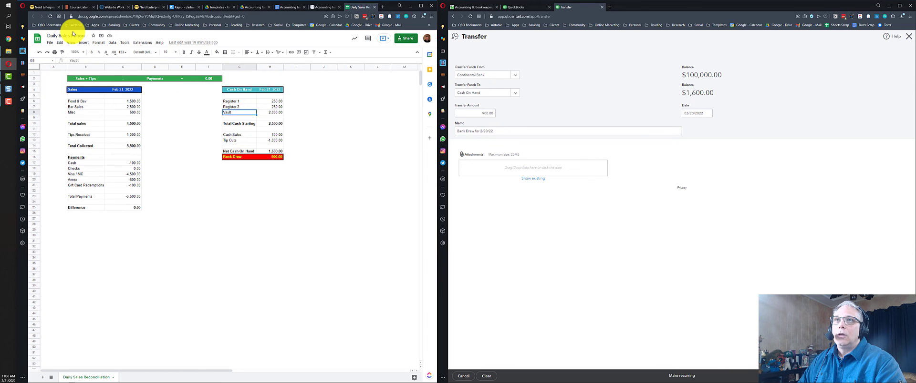
pyautogui.click(76, 35)
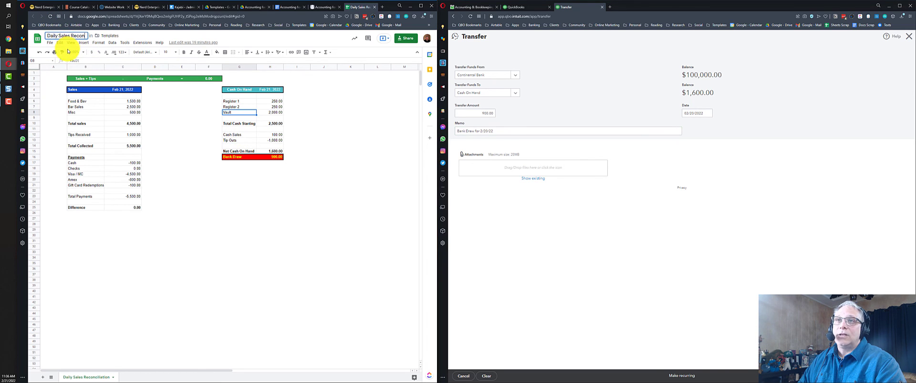
pyautogui.click(201, 119)
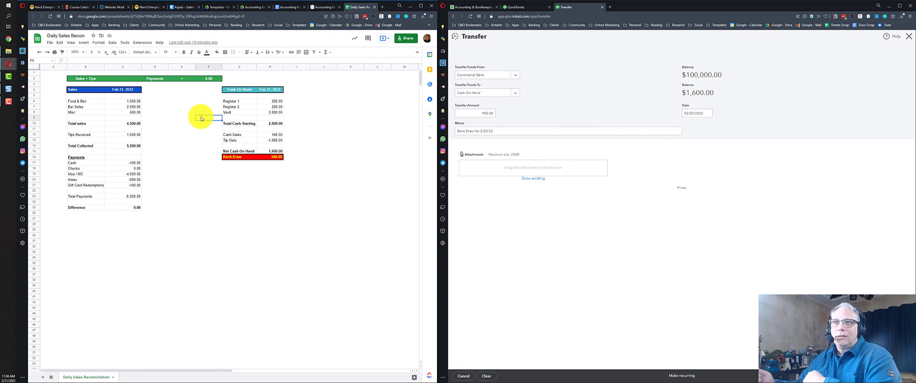
pyautogui.click(157, 90)
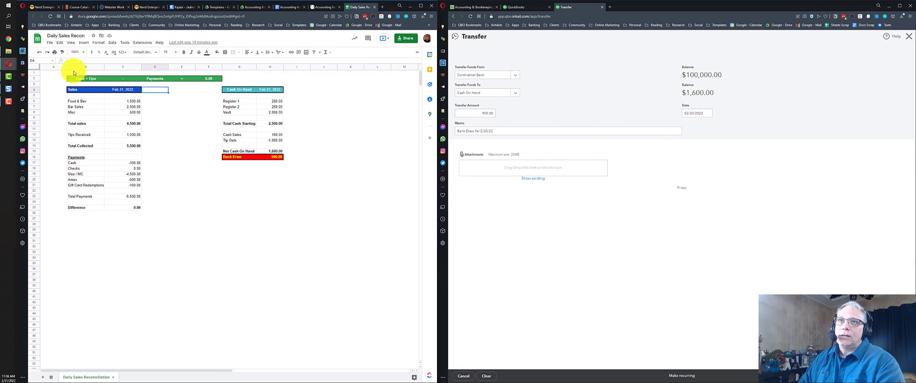
pyautogui.click(271, 169)
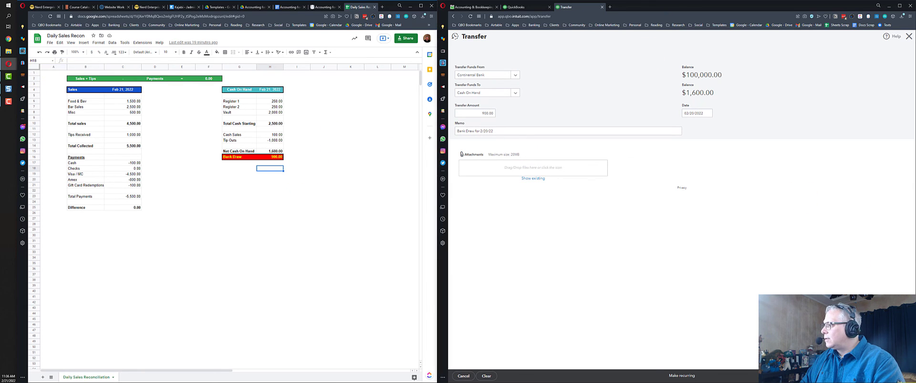
# Step: Save the 900.00 bank-draw transfer, leaving Cash On Hand at 2,500.00 and Continental Bank at 99,100.00
pyautogui.click(891, 376)
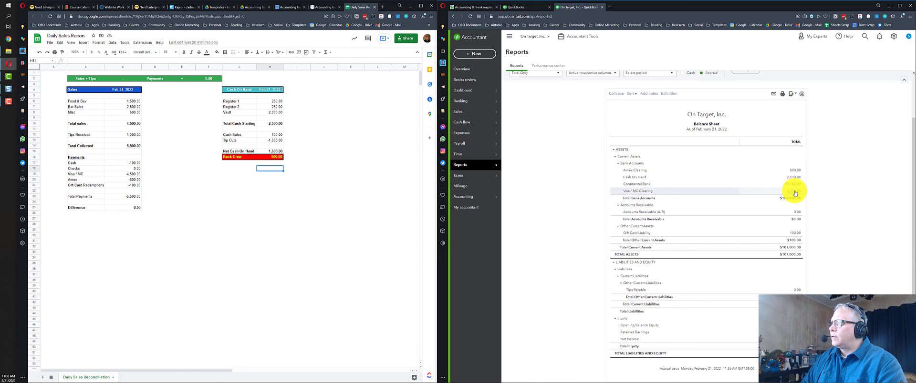
pyautogui.click(475, 54)
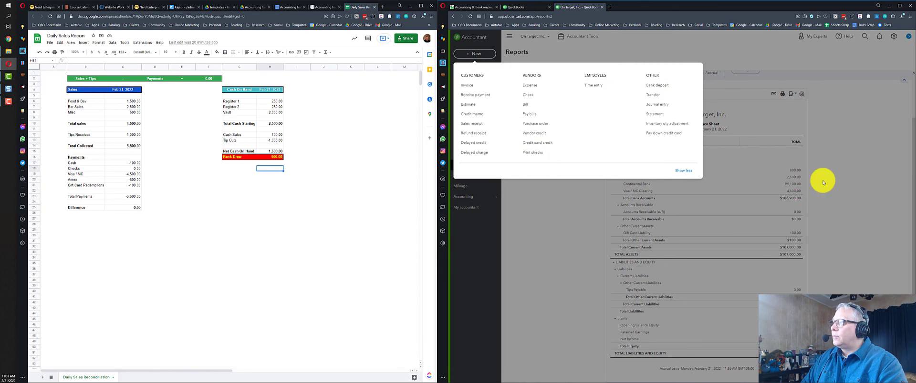
pyautogui.click(788, 160)
pyautogui.click(873, 178)
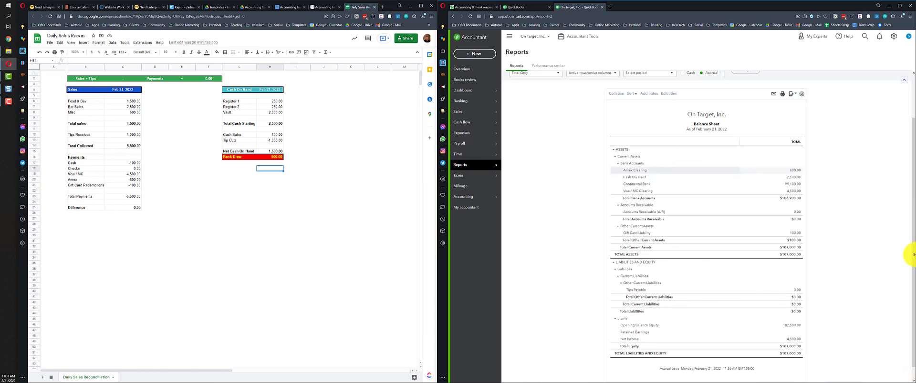
pyautogui.click(796, 290)
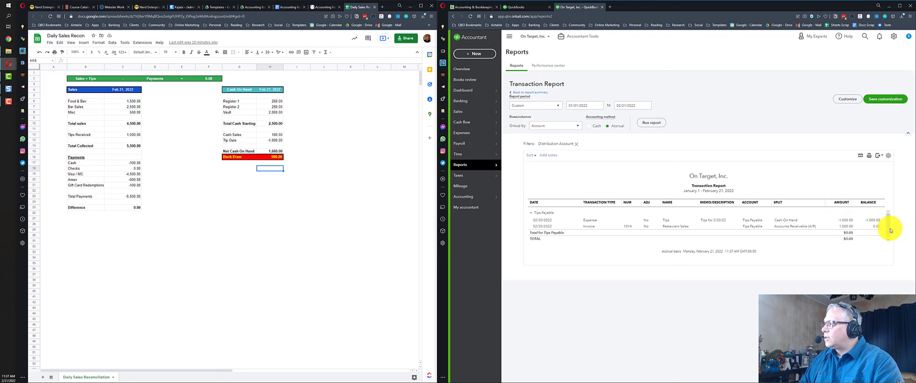
pyautogui.click(537, 93)
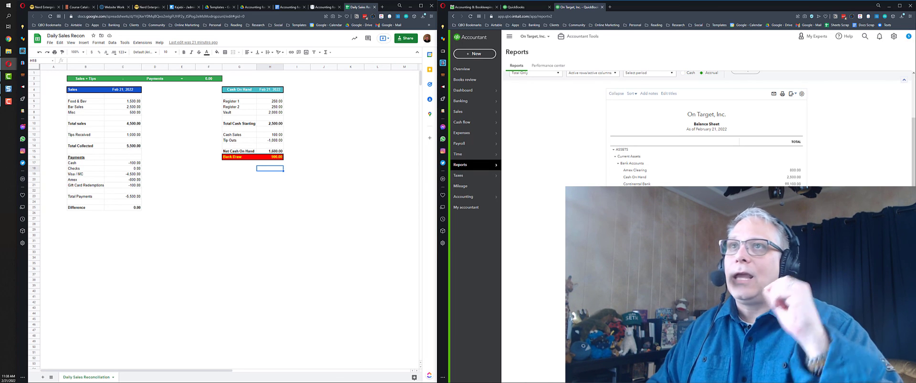
# Step: Return to the Notion page 'Accounting for Tips with QuickBooks Online'
pyautogui.click(322, 7)
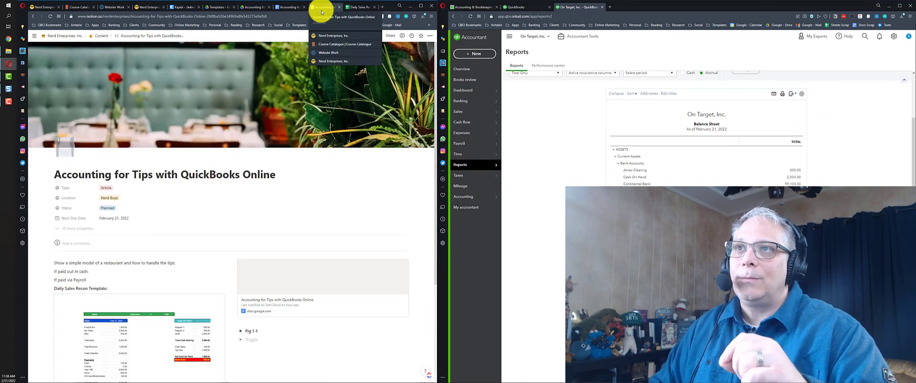